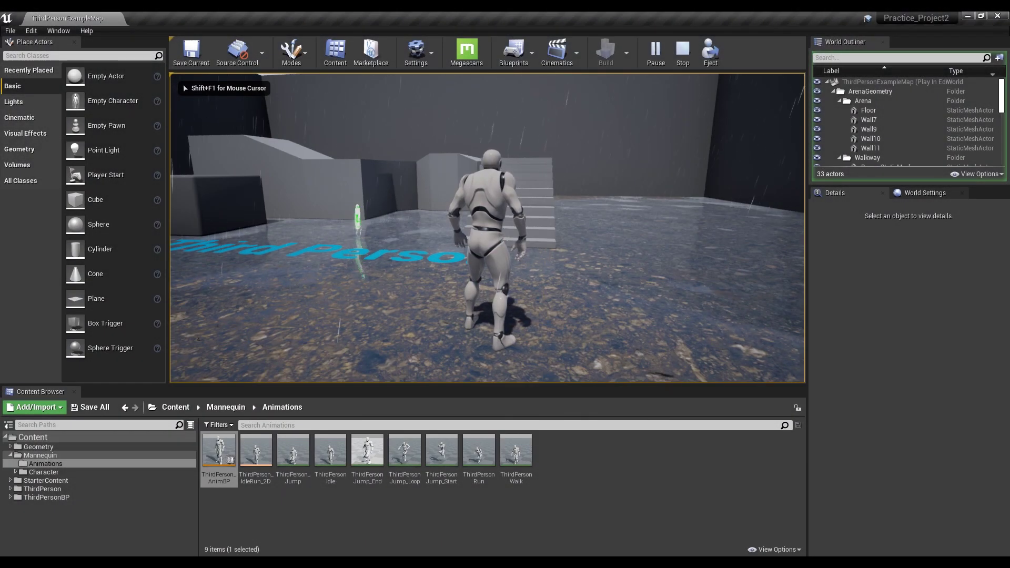
- Run the mannequin forward through the rainy arena in Play-In-Editor
key(w)
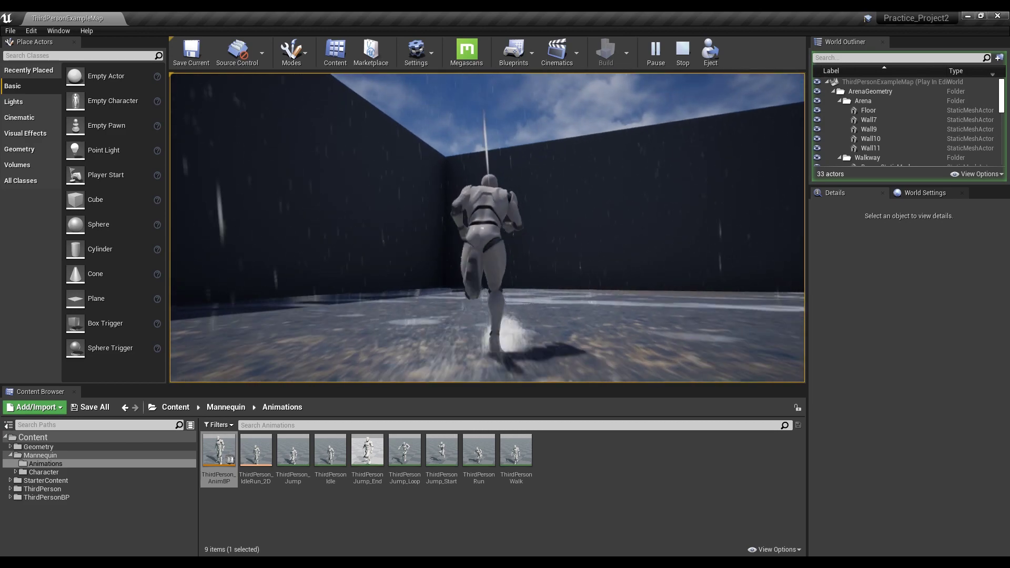
- Run the character toward the stairs and off to the right, then stop play mode
key(w)
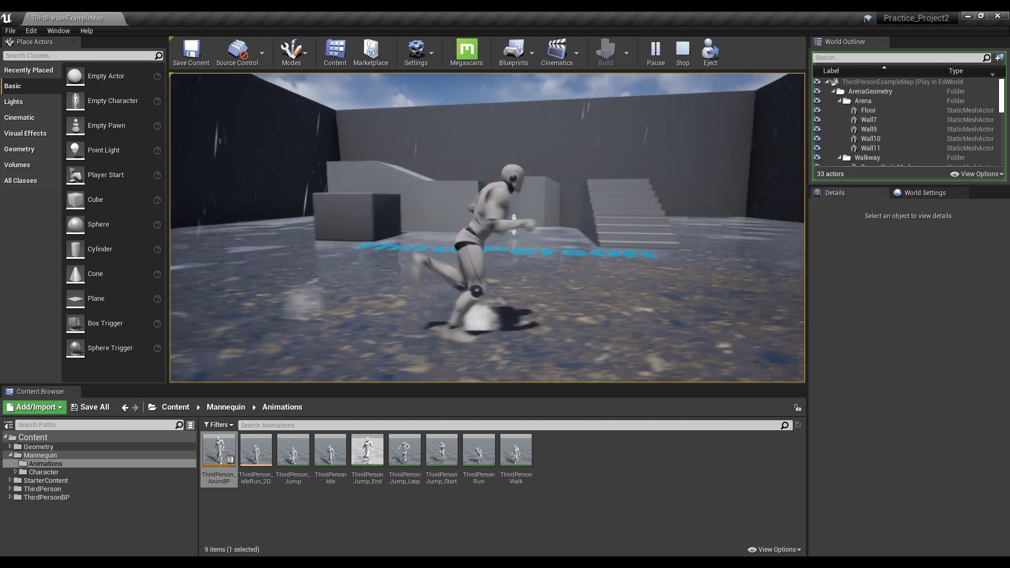
key(w)
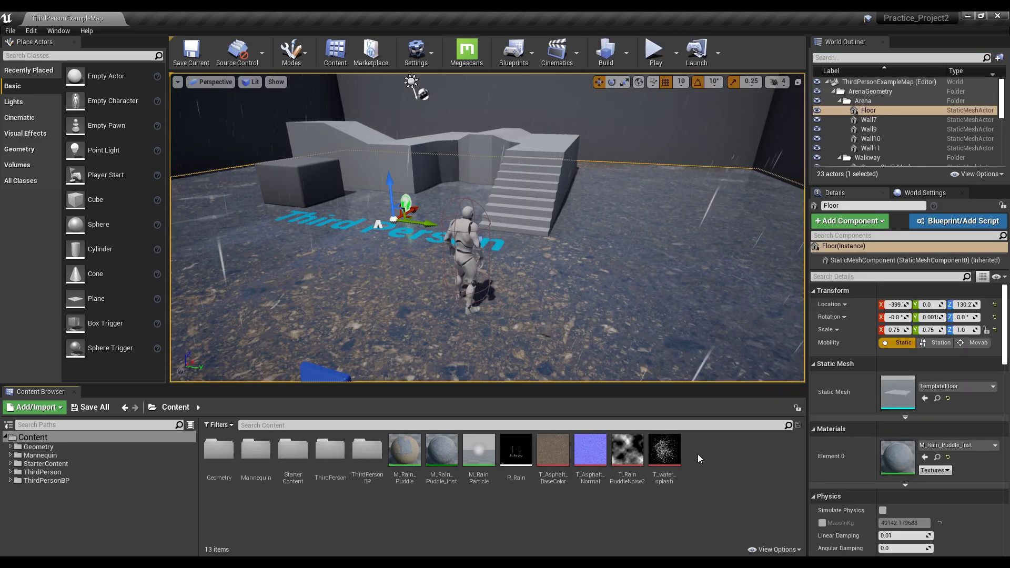
- Add a new Material from the Content Browser context menu named M_Water_Splash
right_click(698, 454)
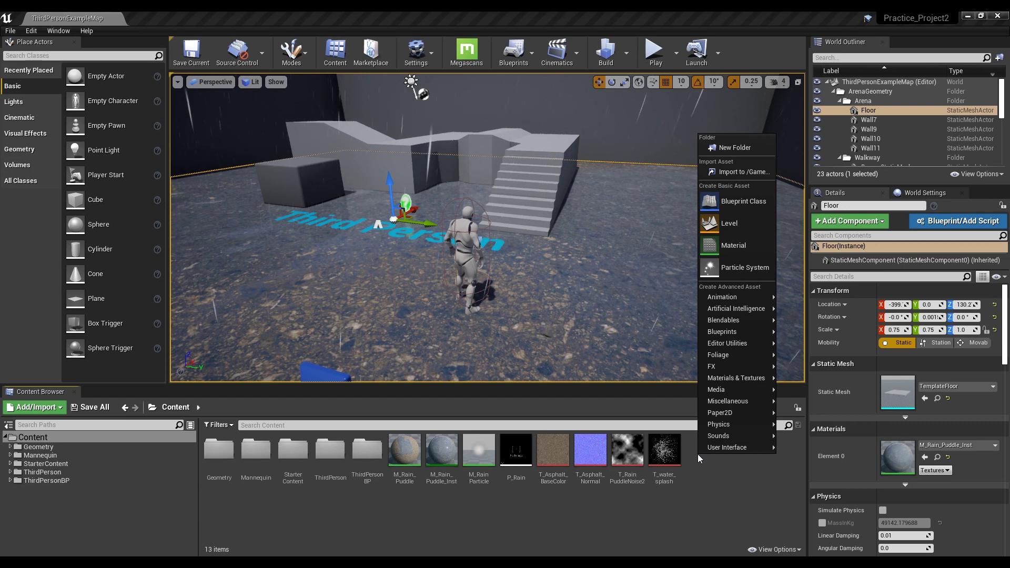
click(733, 251)
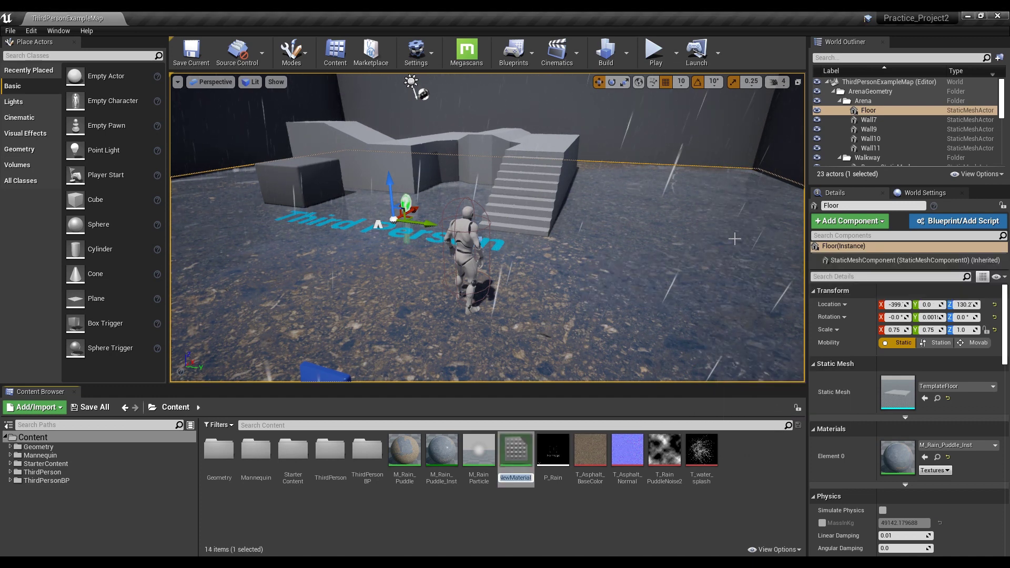
text(M_)
text(Water)
text(_Spla)
text(sh)
key(Return)
- Open M_Water_Splash in the Material Editor and centre its output node in the graph
double_click(531, 481)
double_click(390, 262)
right_drag(390, 268, 674, 383)
scroll(564, 312, up, 4)
right_drag(564, 311, 472, 381)
- Set the material's Blend Mode to Translucent and Shading Model to Unlit
click(119, 483)
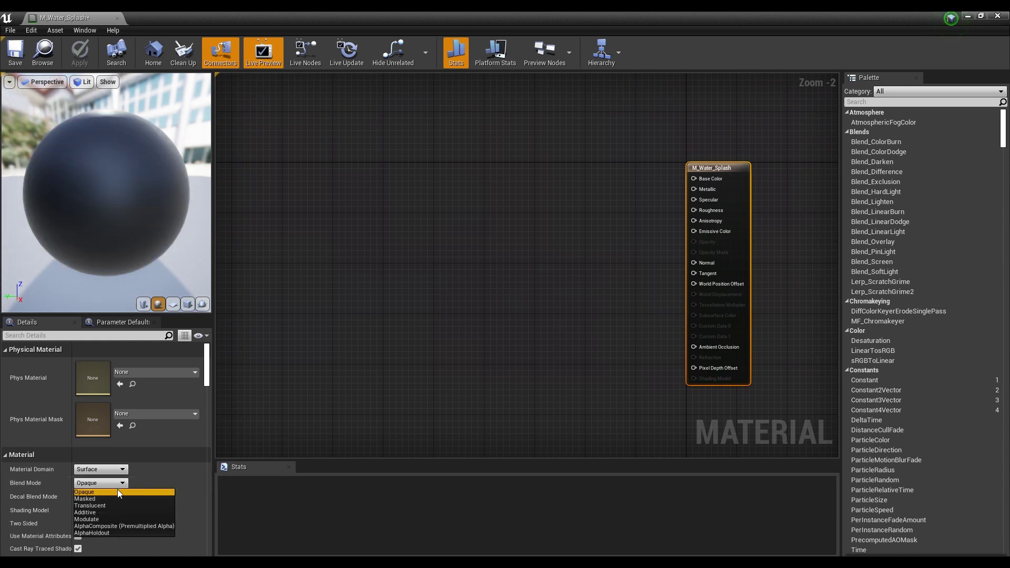
click(119, 506)
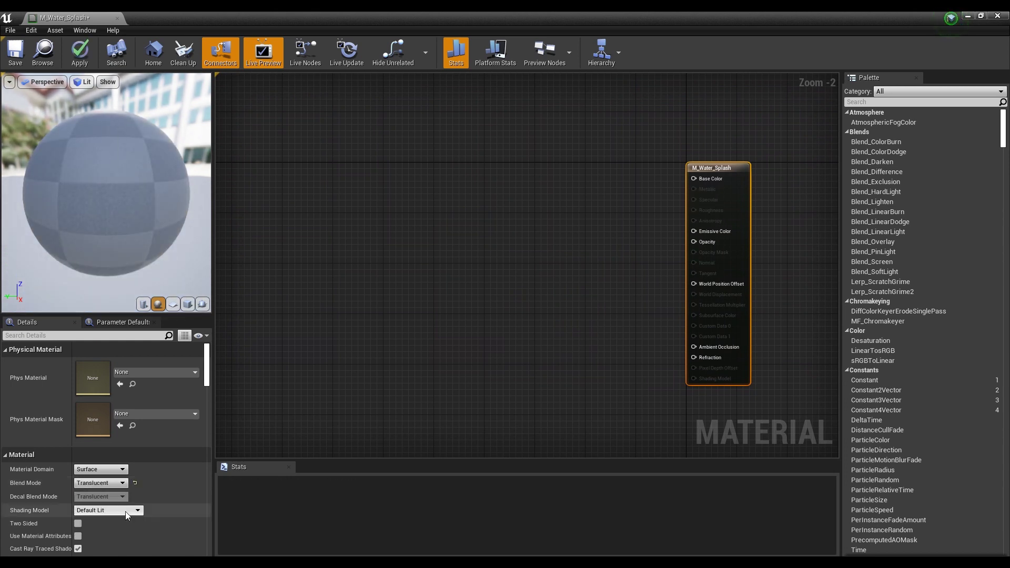
click(126, 514)
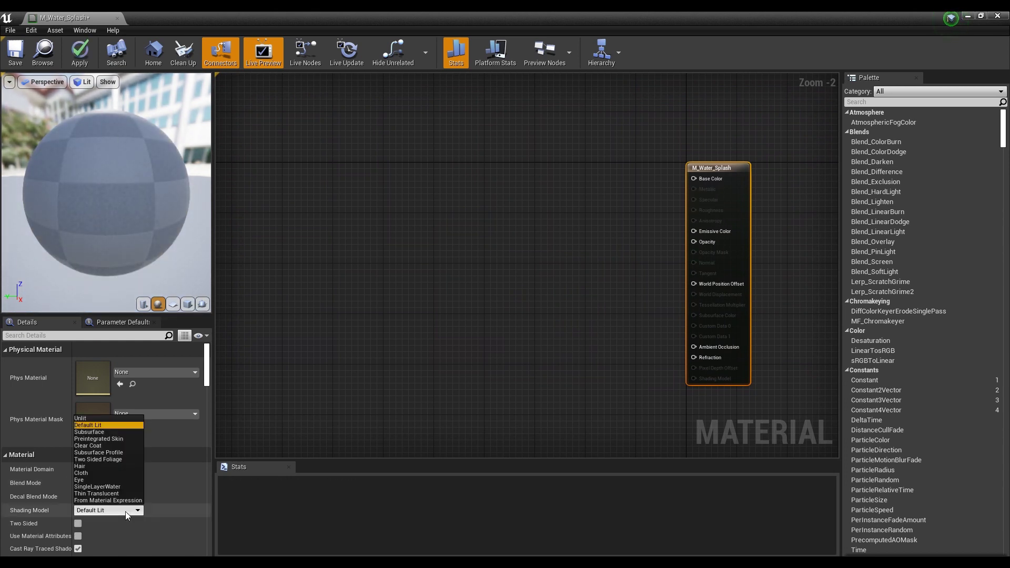
click(104, 419)
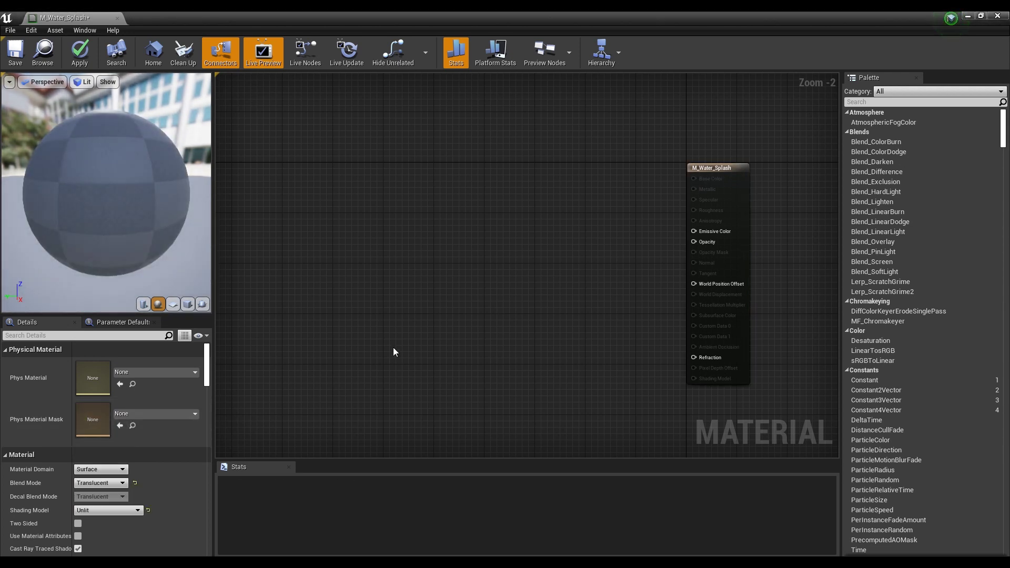
right_drag(400, 342, 444, 347)
- Add a Particle Color node and wire its RGB output into Emissive Color
right_click(403, 174)
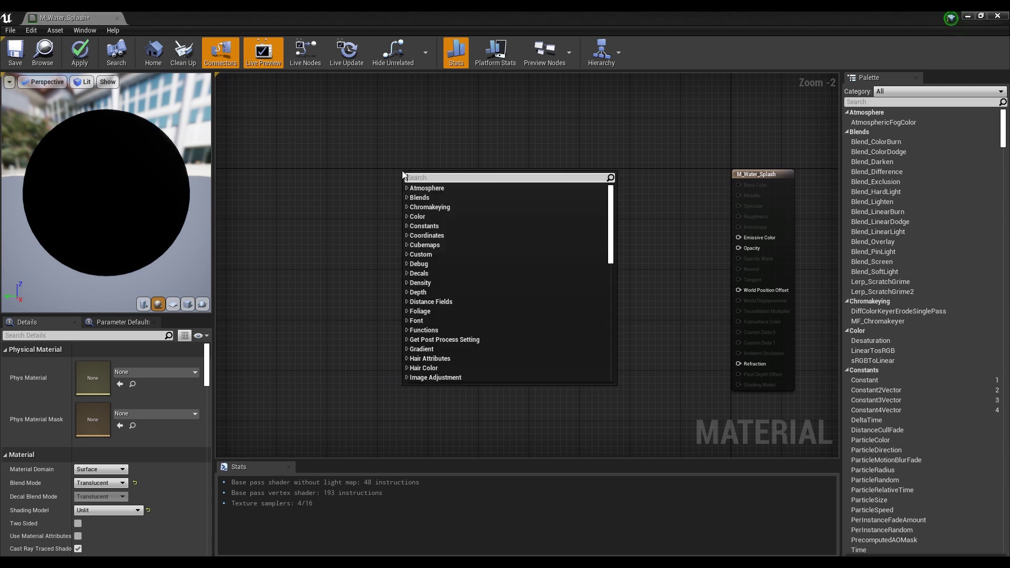
text(par)
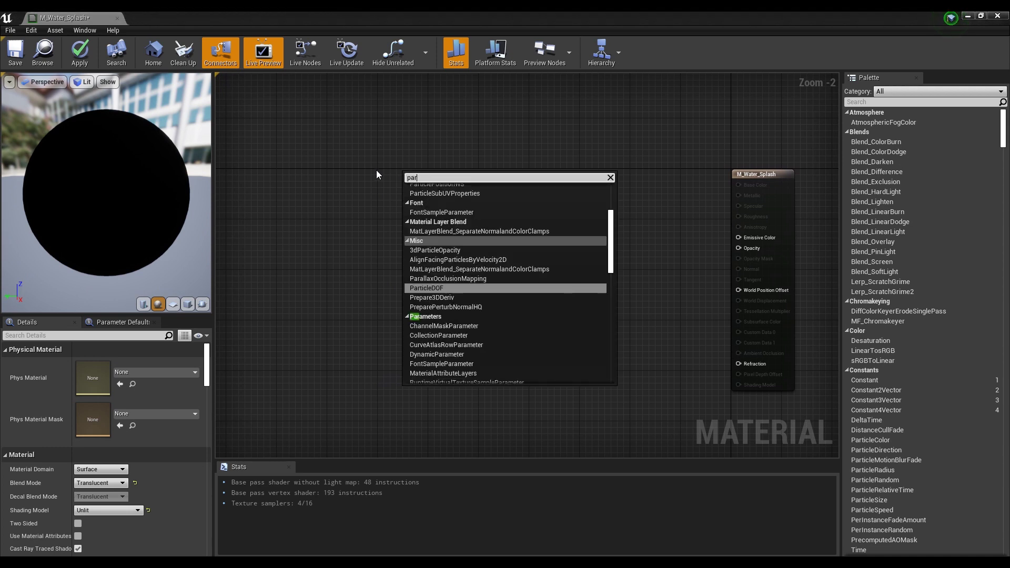
text(ticl)
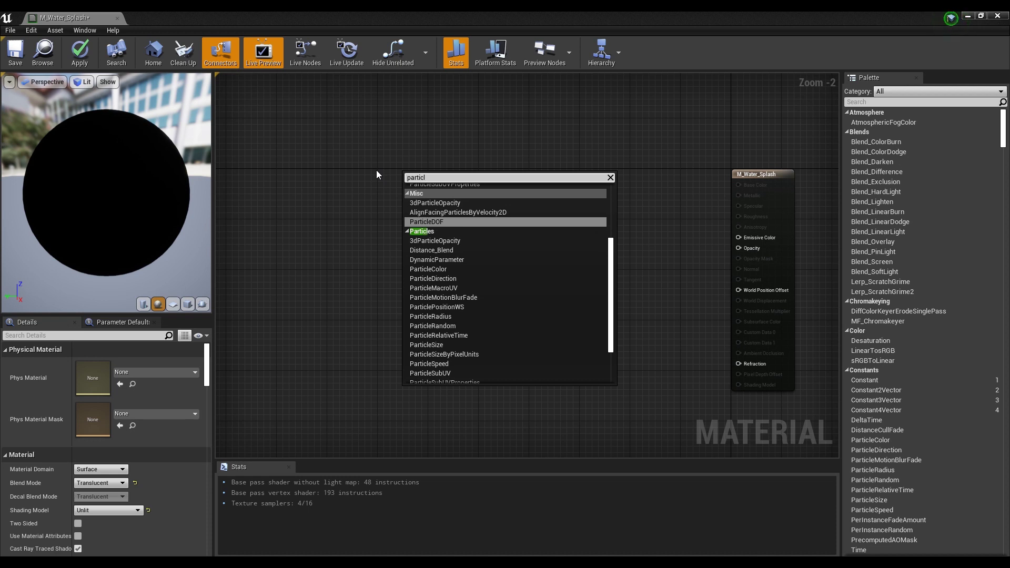
click(428, 269)
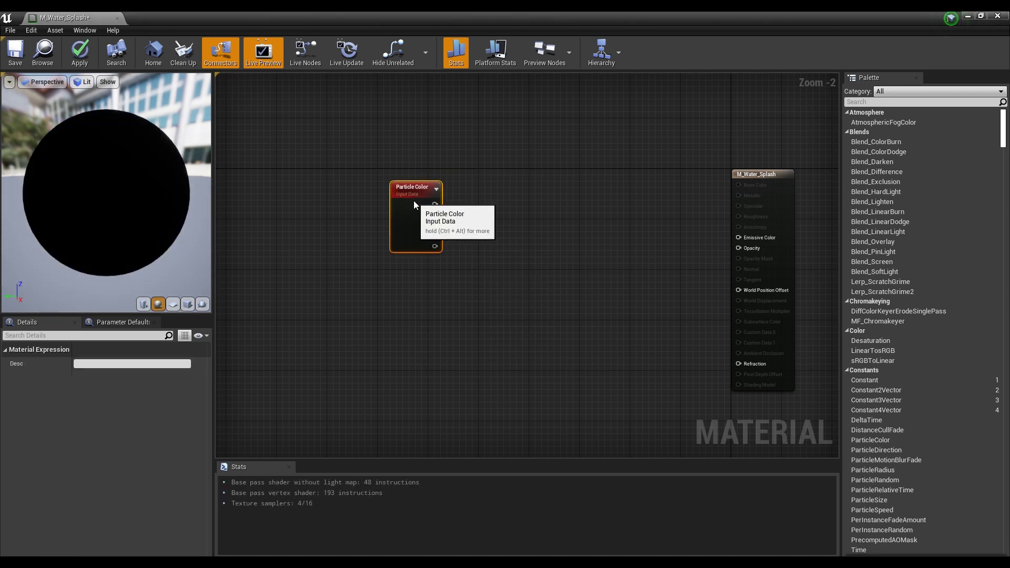
drag(435, 205, 741, 238)
click(548, 266)
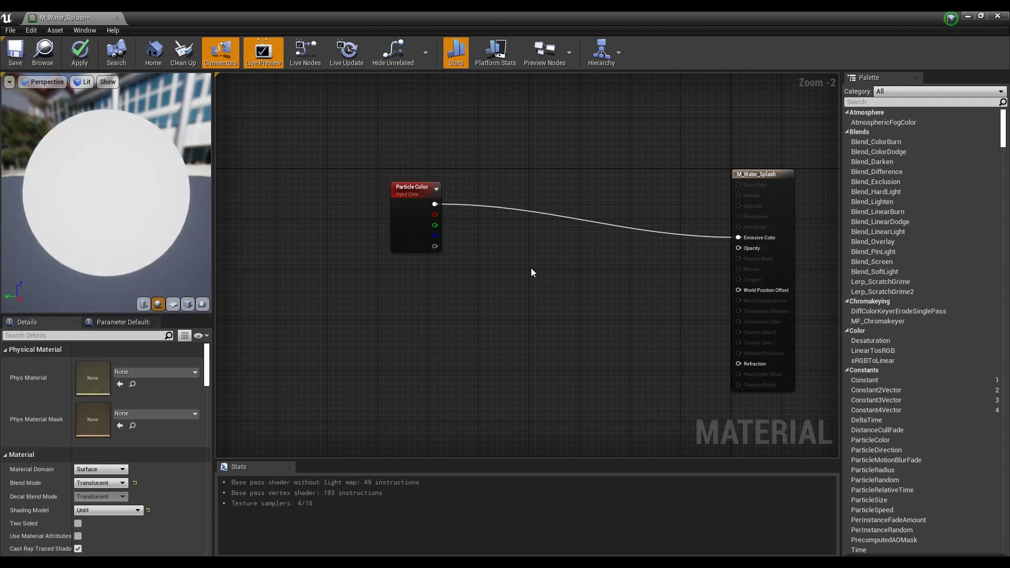
- Add a Texture Sample using T_water_splash and place it below Particle Color
click(500, 271)
click(184, 461)
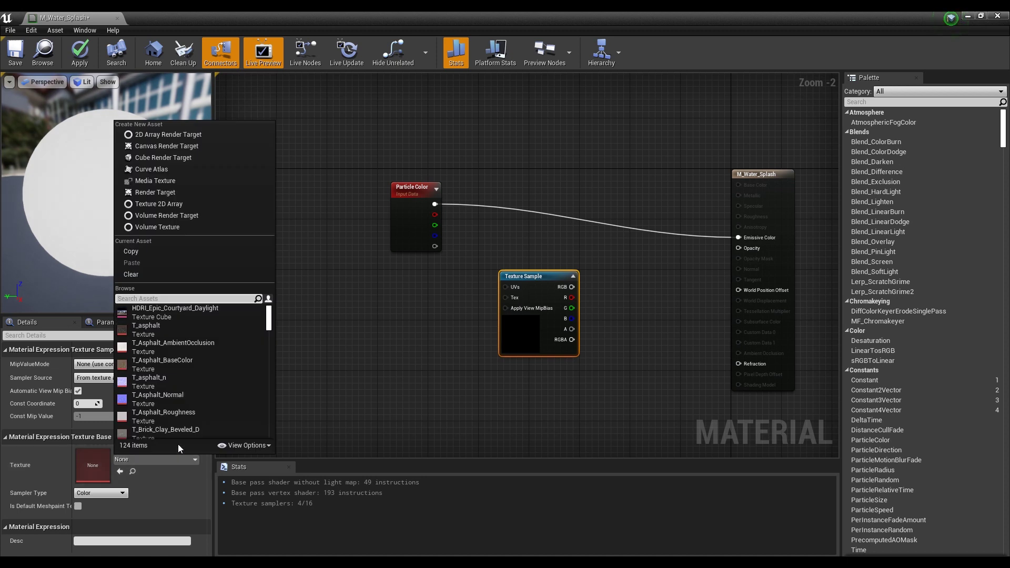
text(water)
click(197, 348)
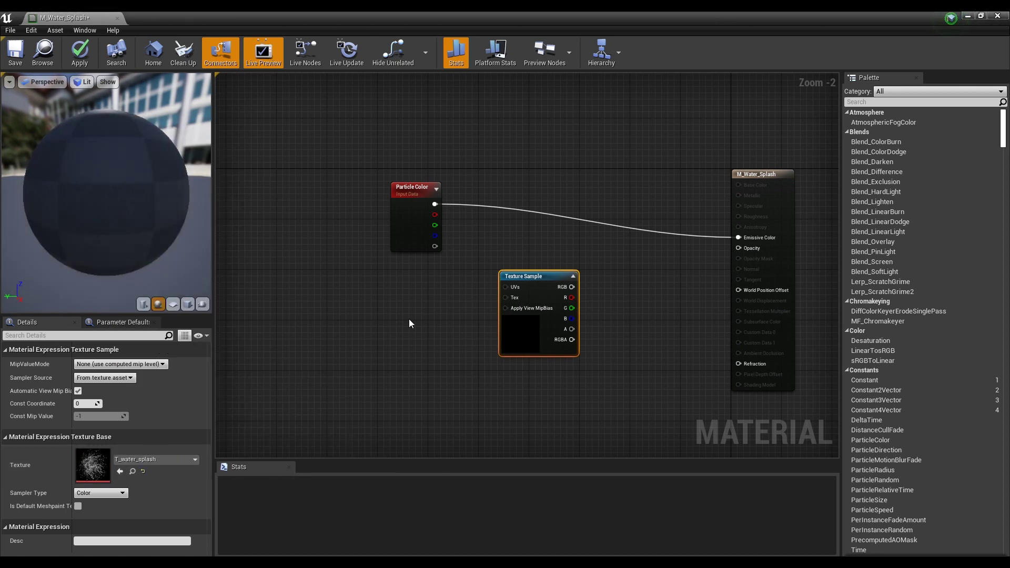
click(614, 289)
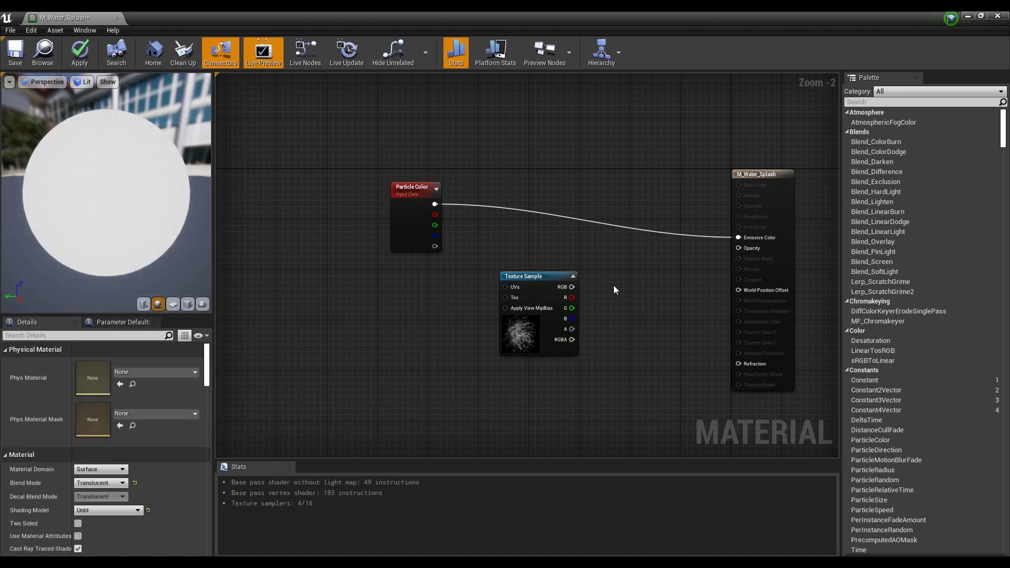
drag(526, 276, 429, 307)
- Multiply the particle alpha by the texture and feed the result into Opacity
click(553, 284)
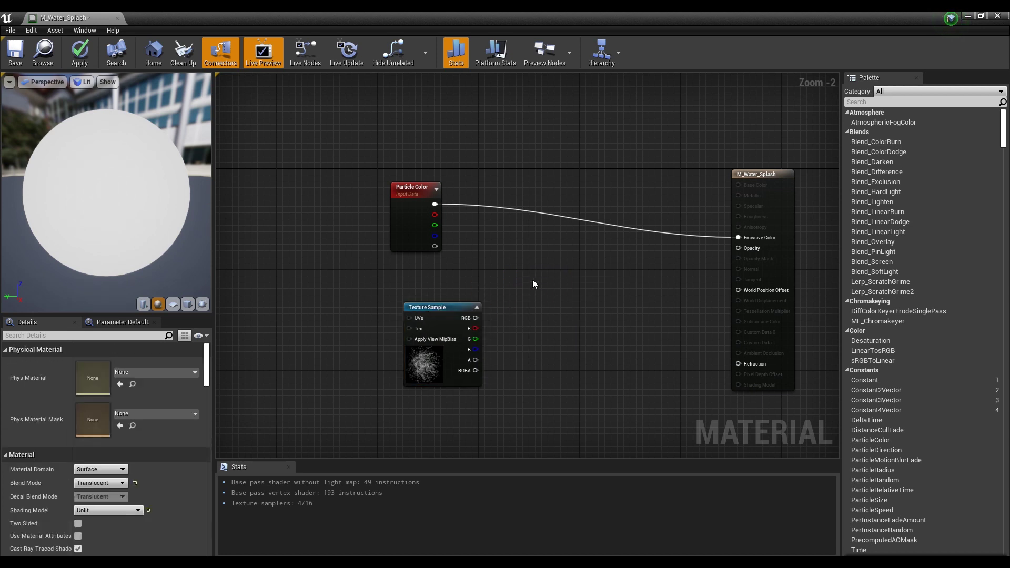
click(534, 282)
drag(435, 246, 541, 295)
drag(476, 318, 739, 248)
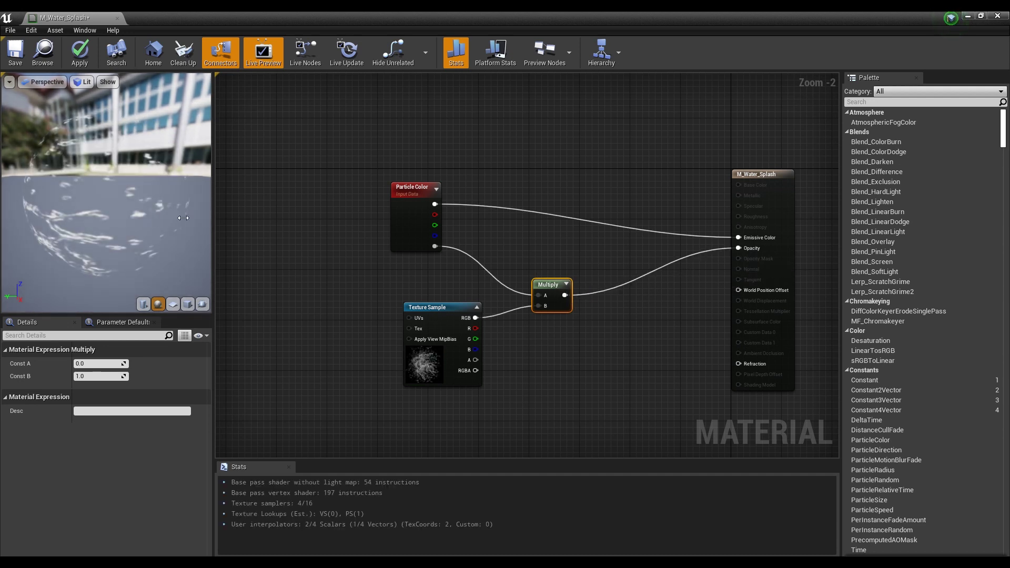
mouse_move(155, 216)
mouse_down()
mouse_move(142, 200)
mouse_move(147, 208)
mouse_up()
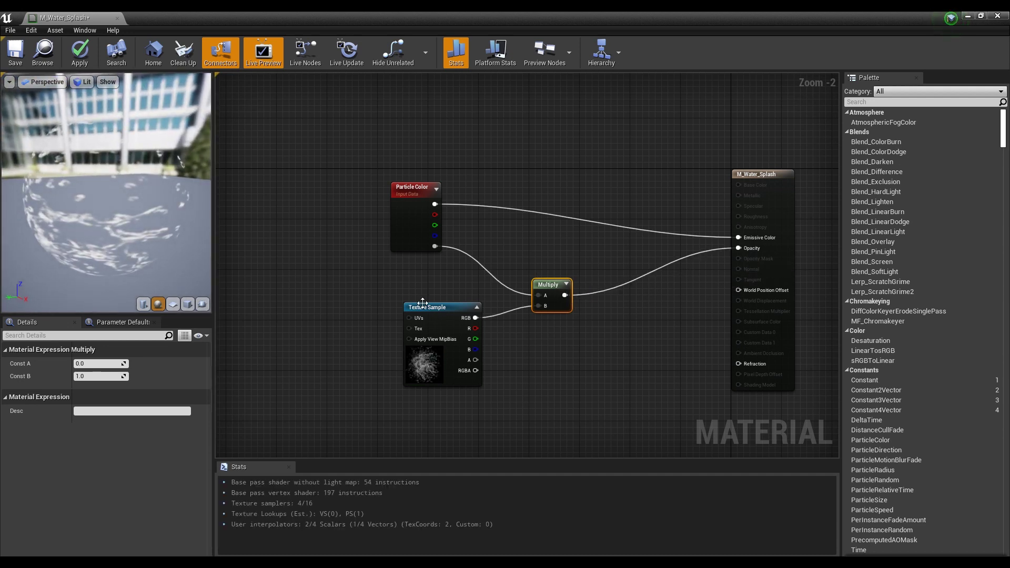
drag(424, 306, 418, 300)
- Save the M_Water_Splash material and close the Material Editor
click(24, 55)
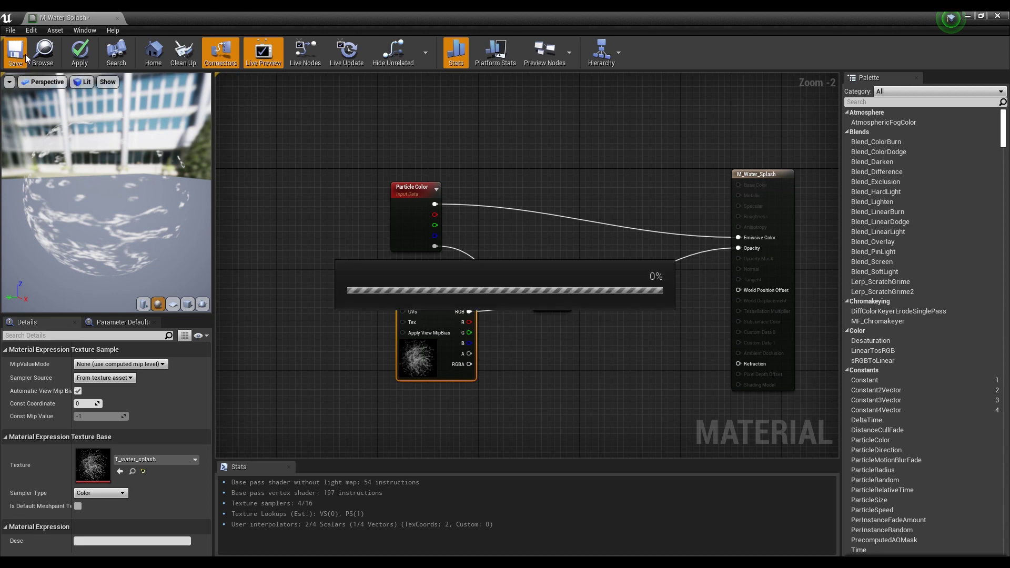
click(997, 16)
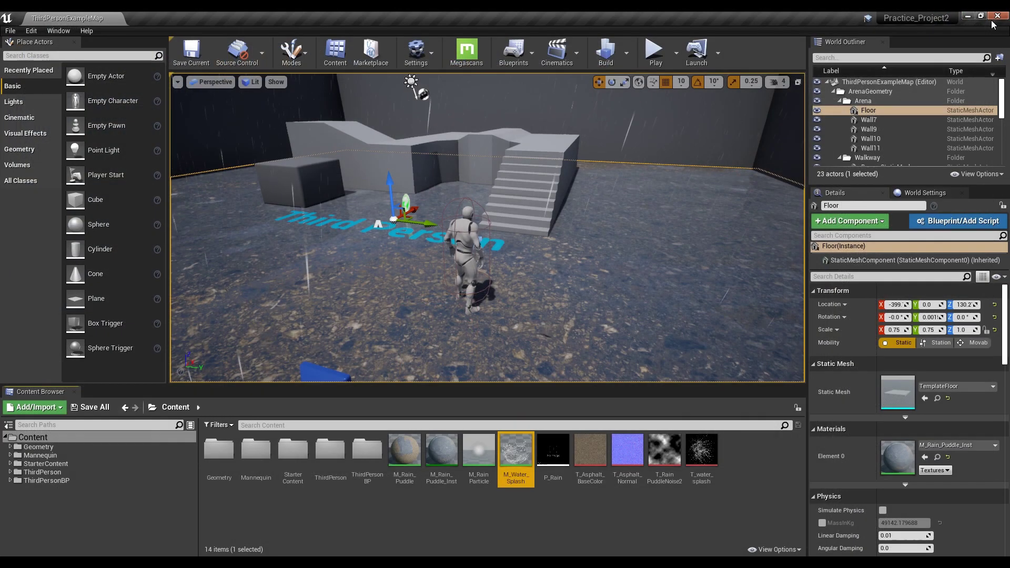
click(731, 466)
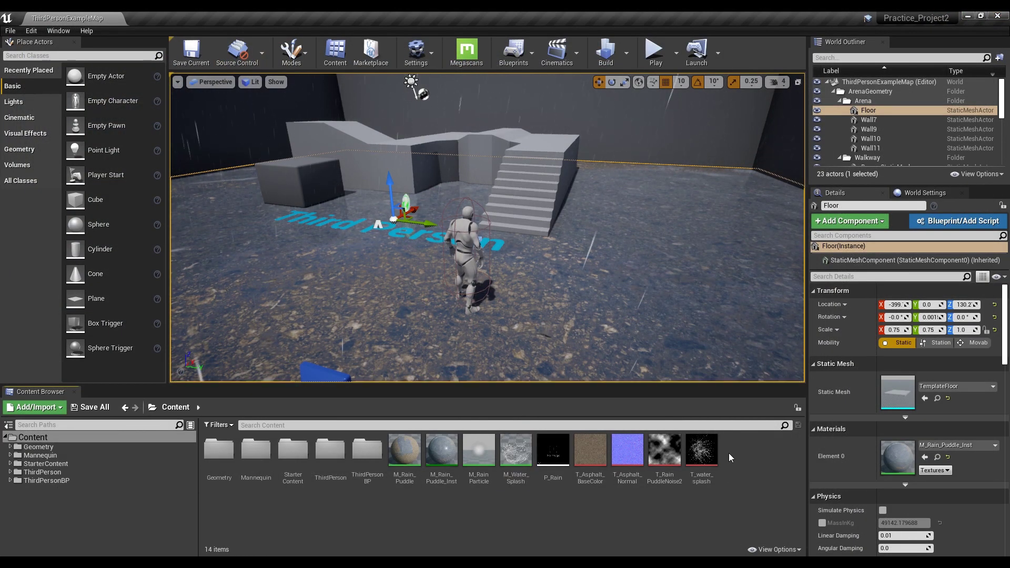
- Create a new Particle System asset named P_Water_Splash in the Content folder
right_click(730, 454)
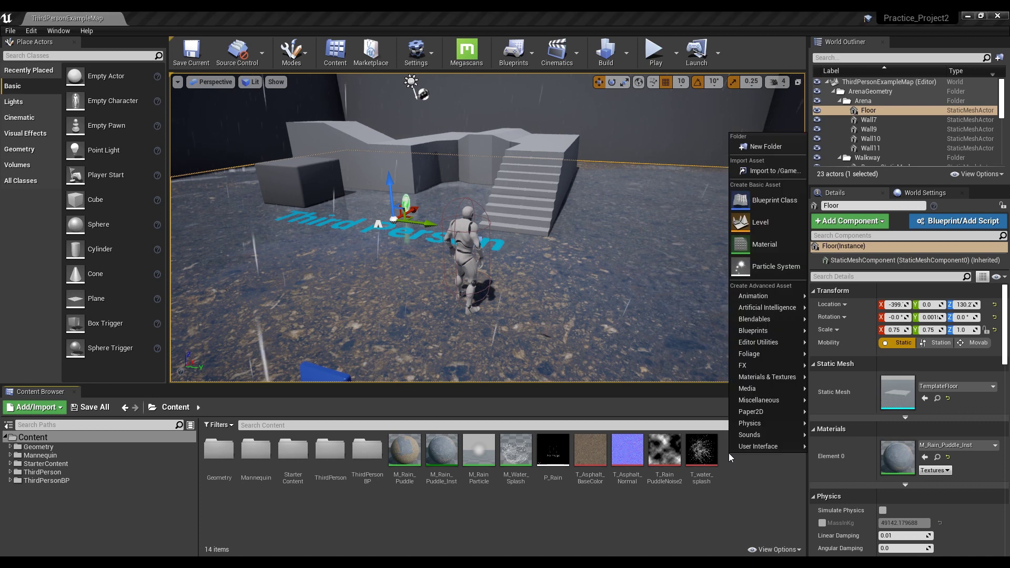
click(785, 268)
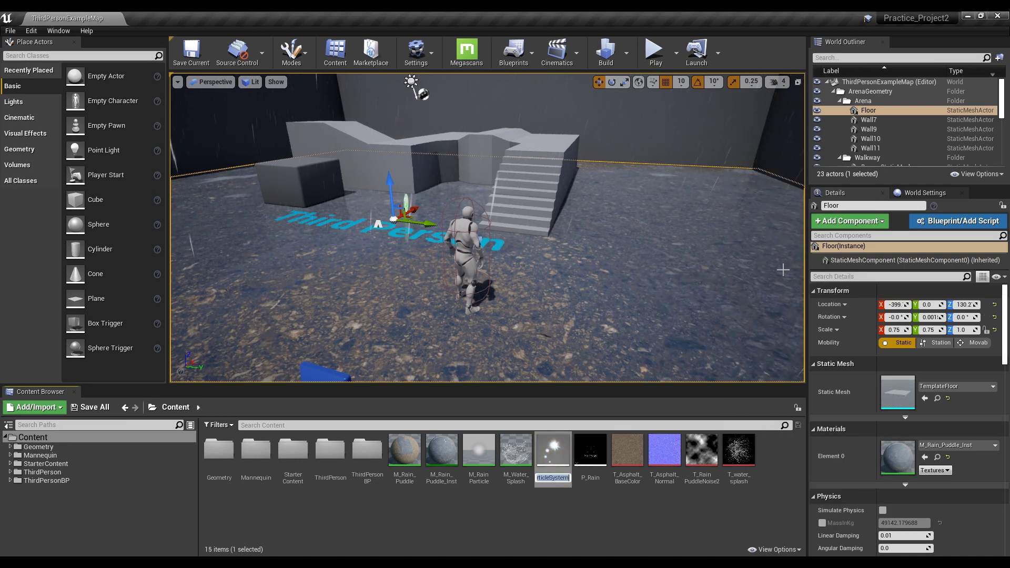
text(P_W)
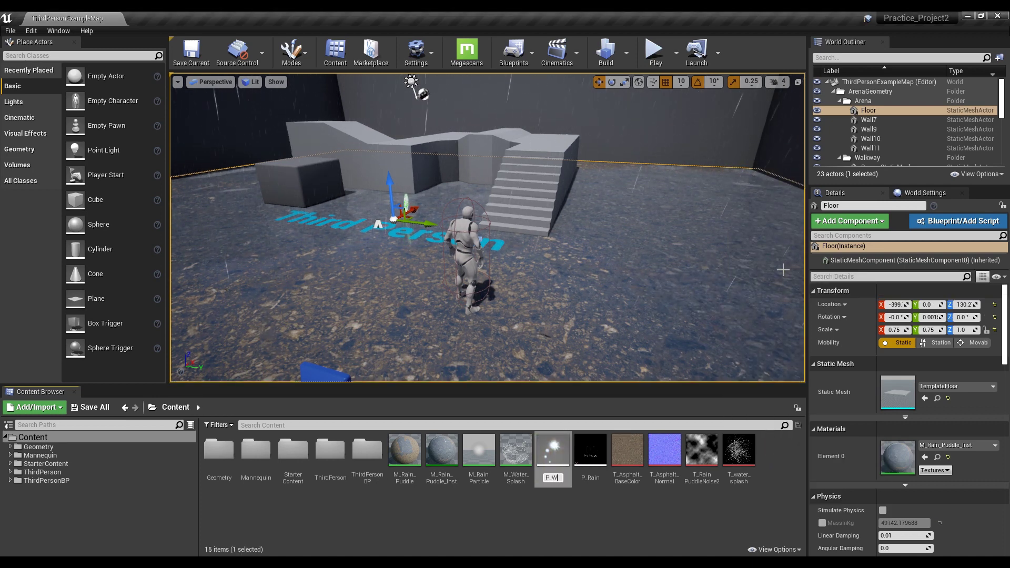
text(ater_S)
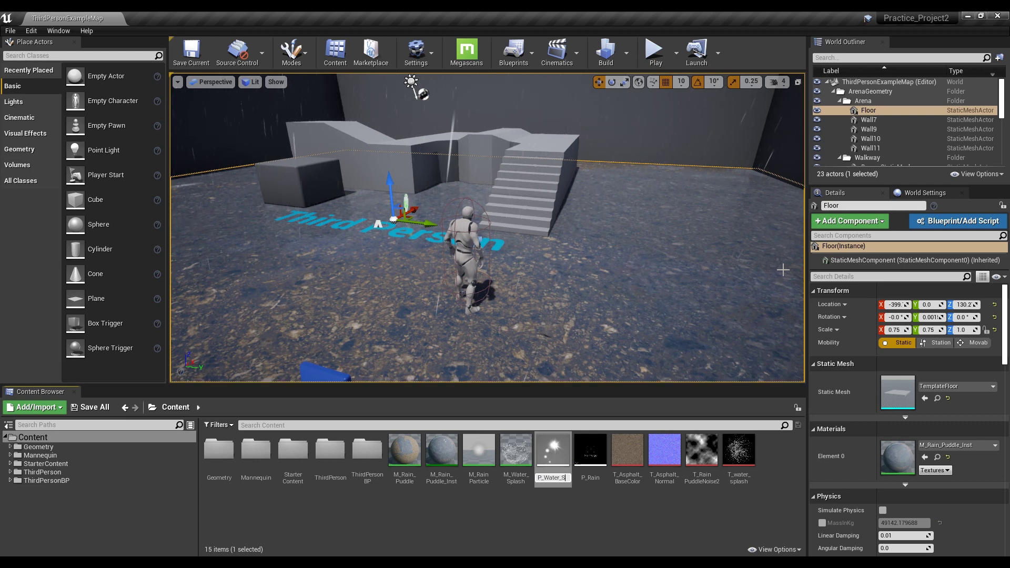
text(plash)
key(Return)
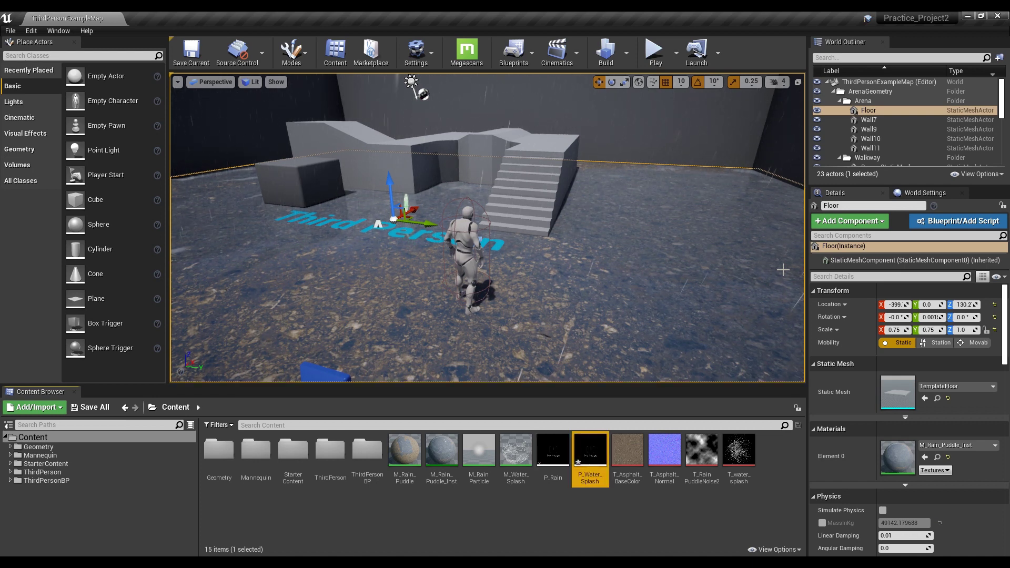
- Open P_Water_Splash and assign the M_Water_Splash material in the emitter's Required module
double_click(582, 453)
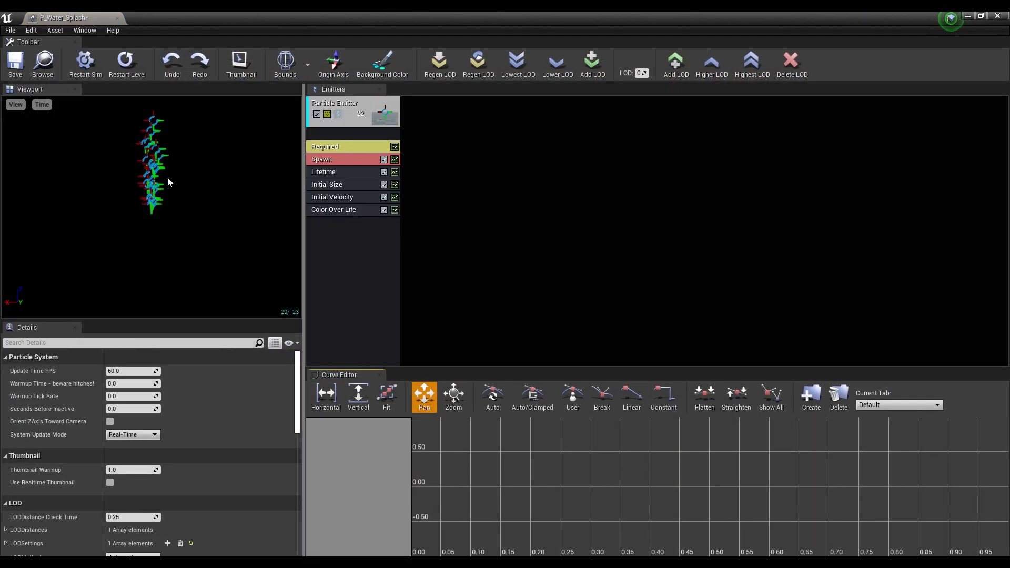
click(332, 146)
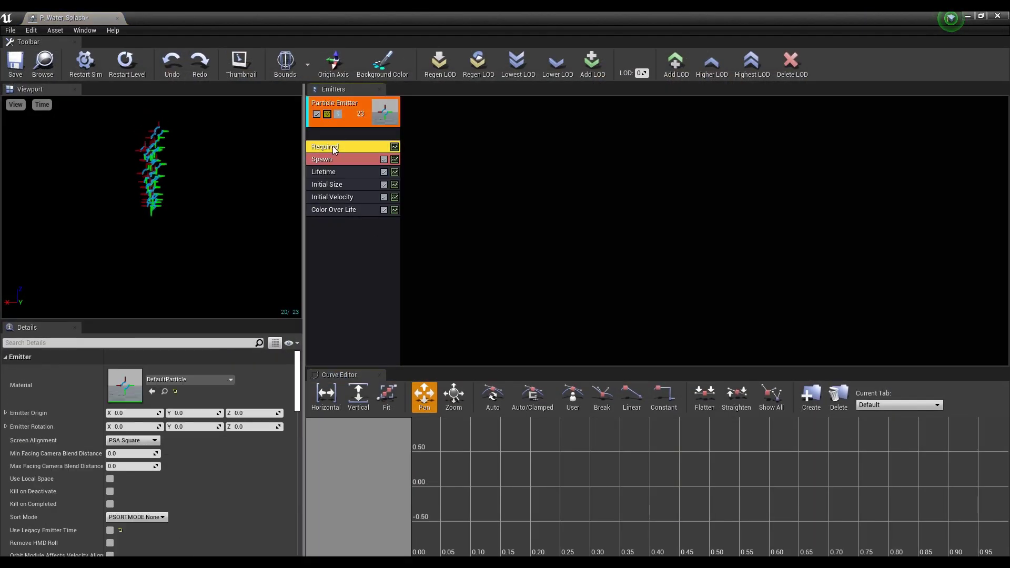
click(182, 380)
text(water)
click(219, 270)
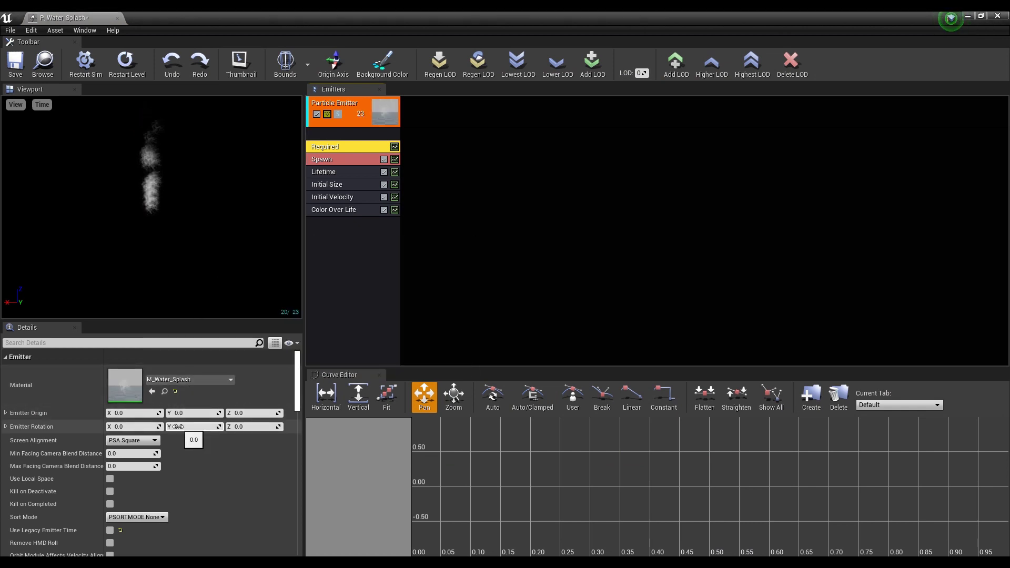
- Set the emitter's Emitter Loops to 1
scroll(178, 427, down, 7)
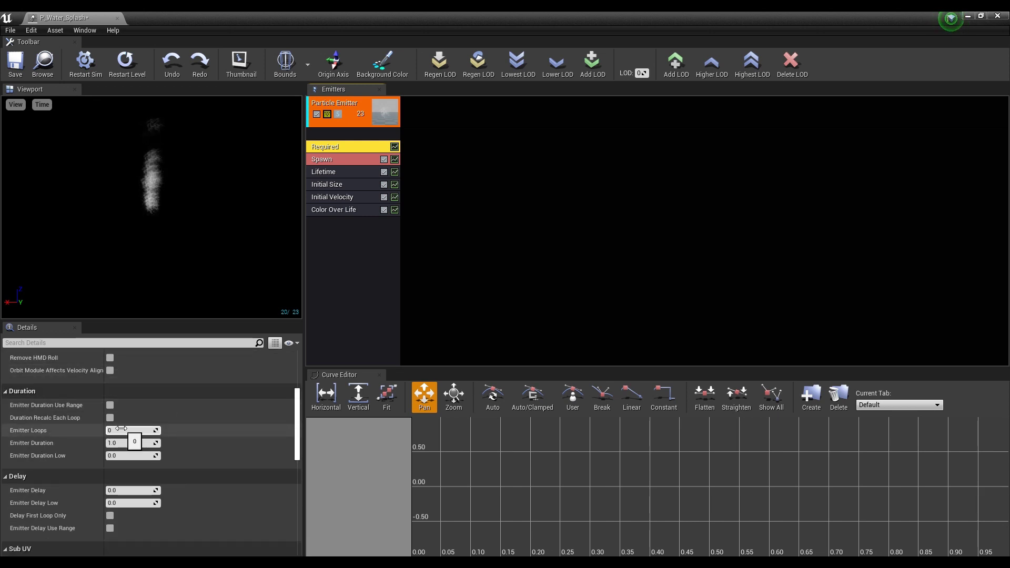
click(121, 429)
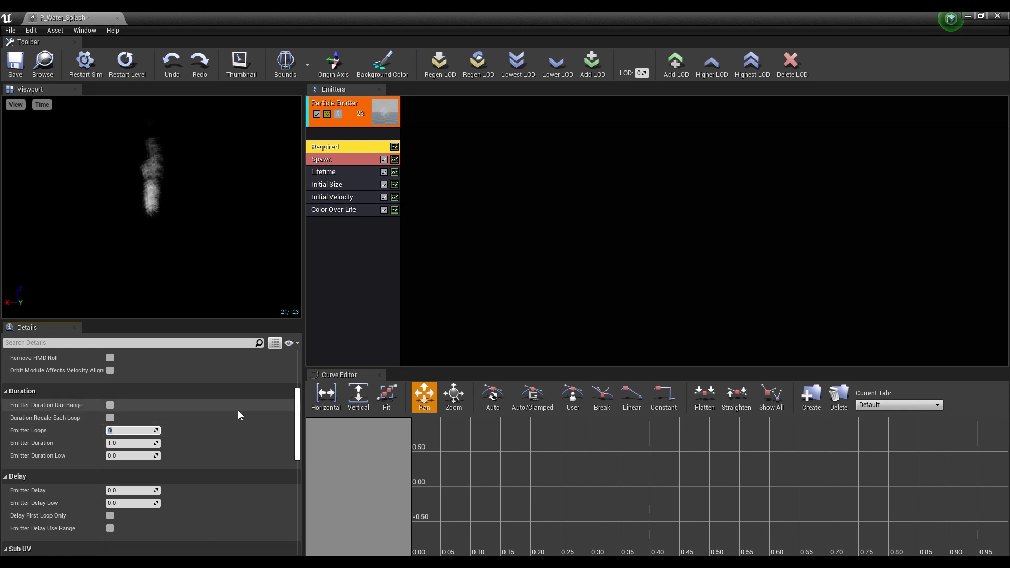
text(1)
key(Return)
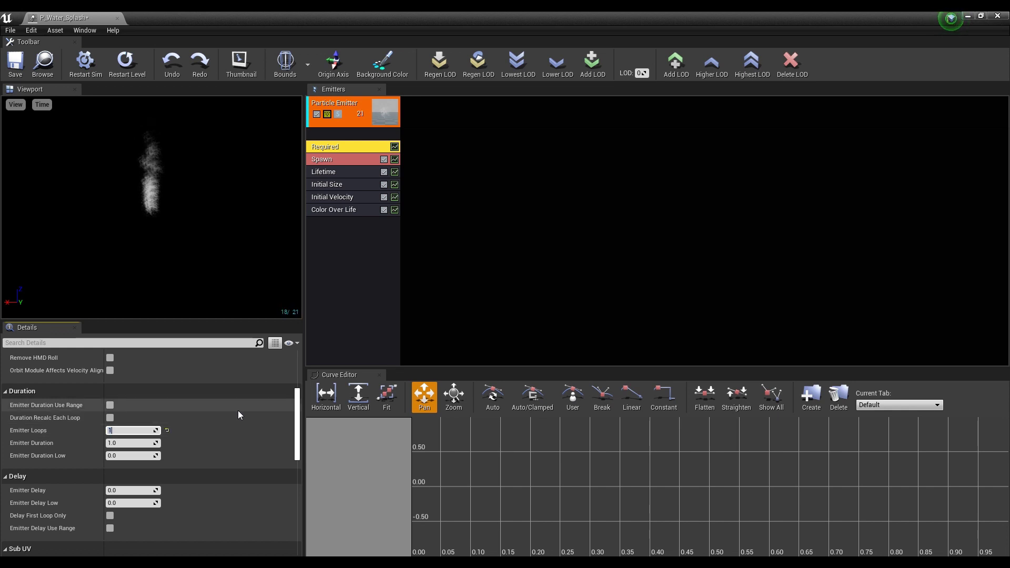
- Set the Spawn module's Rate Constant to 1
click(321, 257)
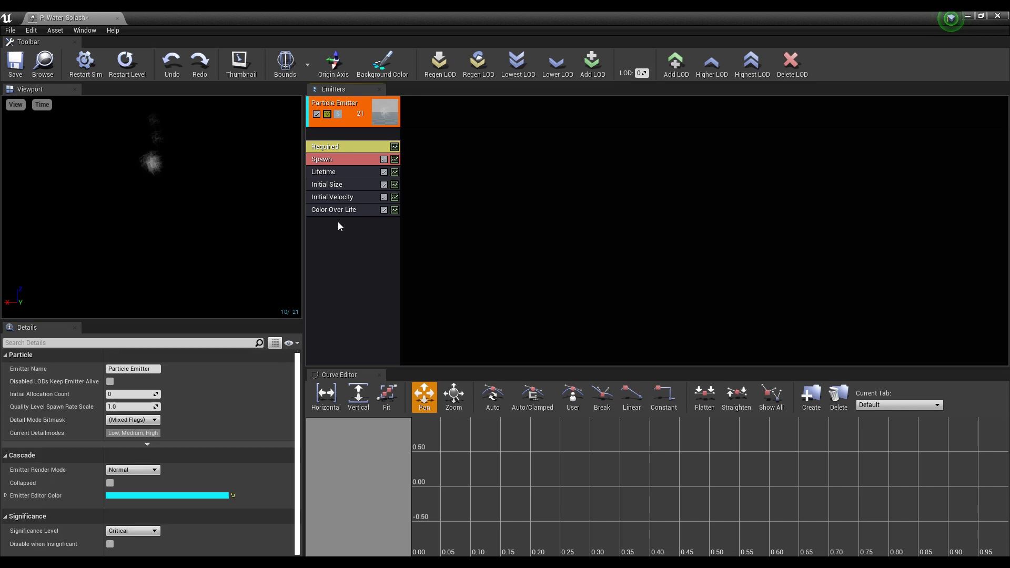
click(344, 160)
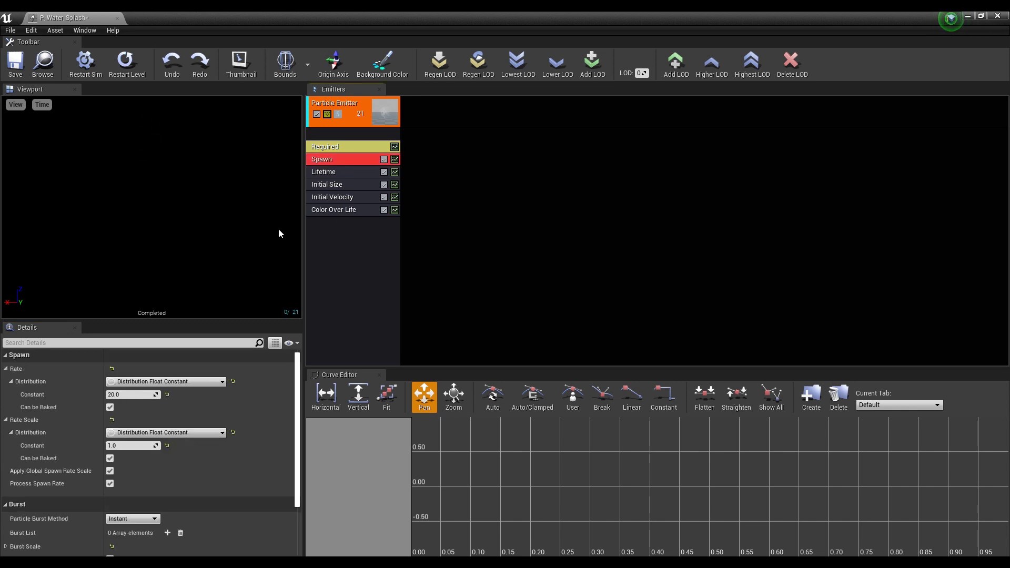
click(154, 394)
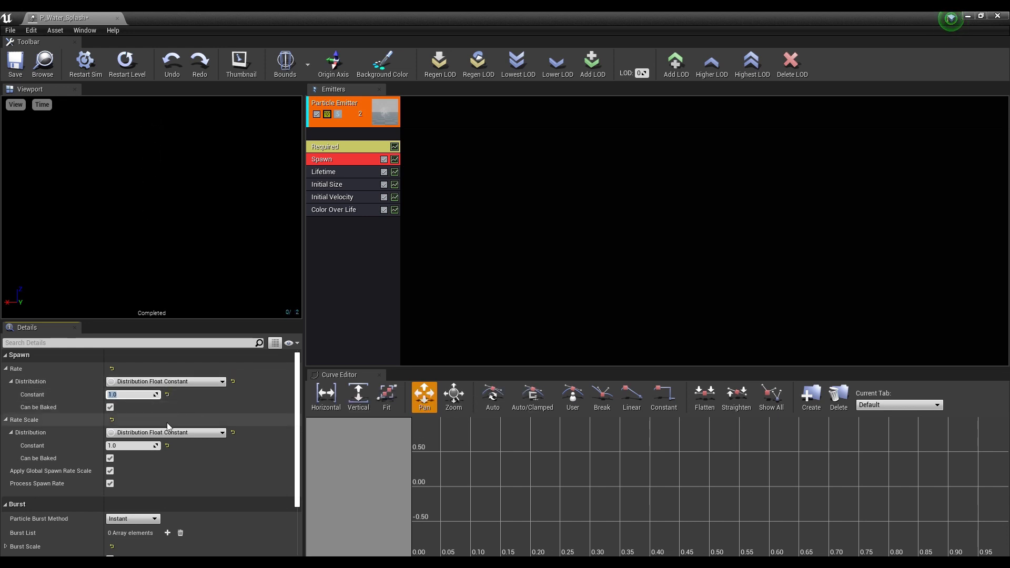
- Add a Burst List entry with Count and Count Low of 10
scroll(169, 428, down, 1)
scroll(168, 427, down, 2)
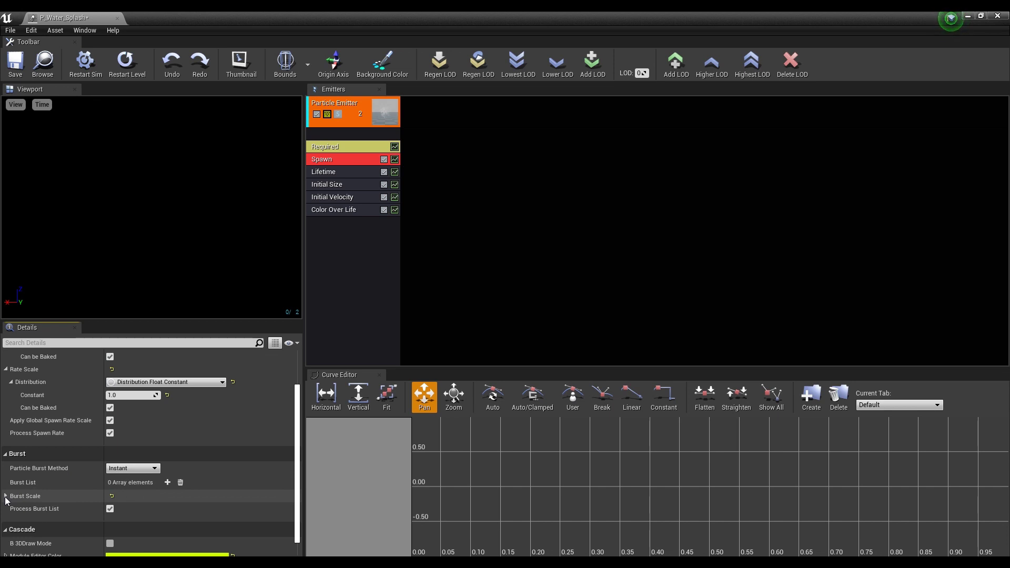
click(166, 483)
click(159, 498)
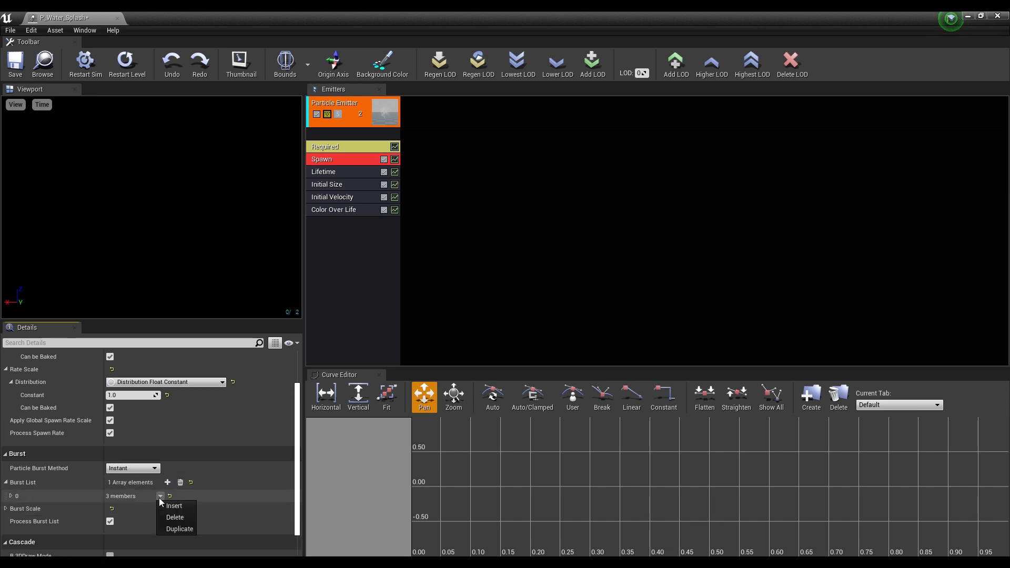
click(14, 499)
click(13, 499)
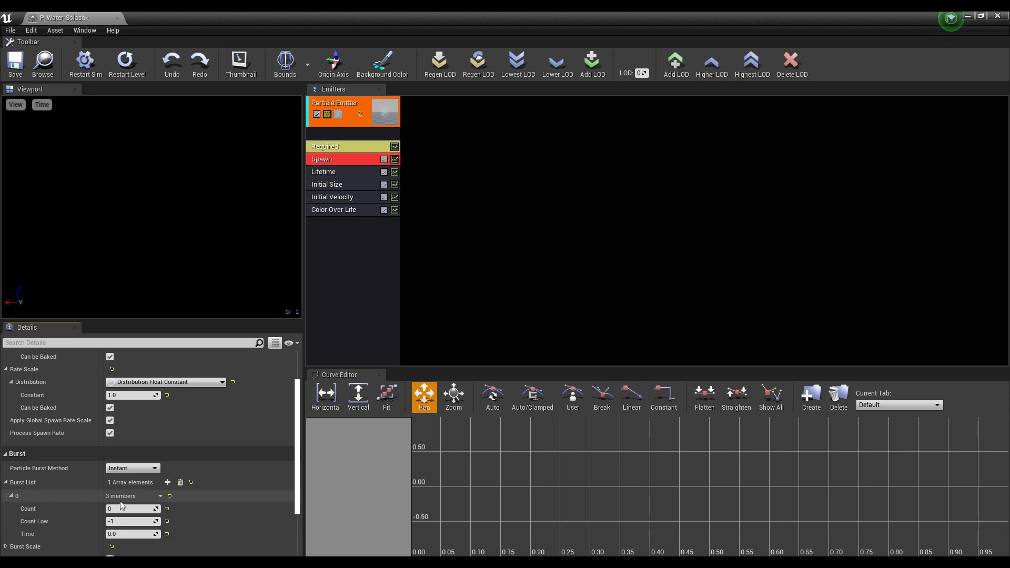
scroll(121, 505, down, 1)
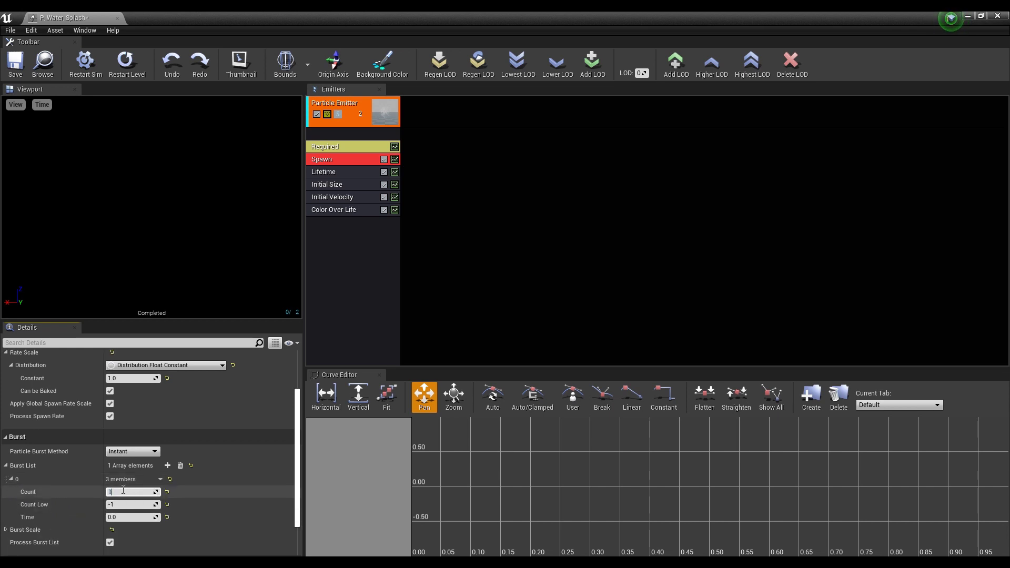
key(Tab)
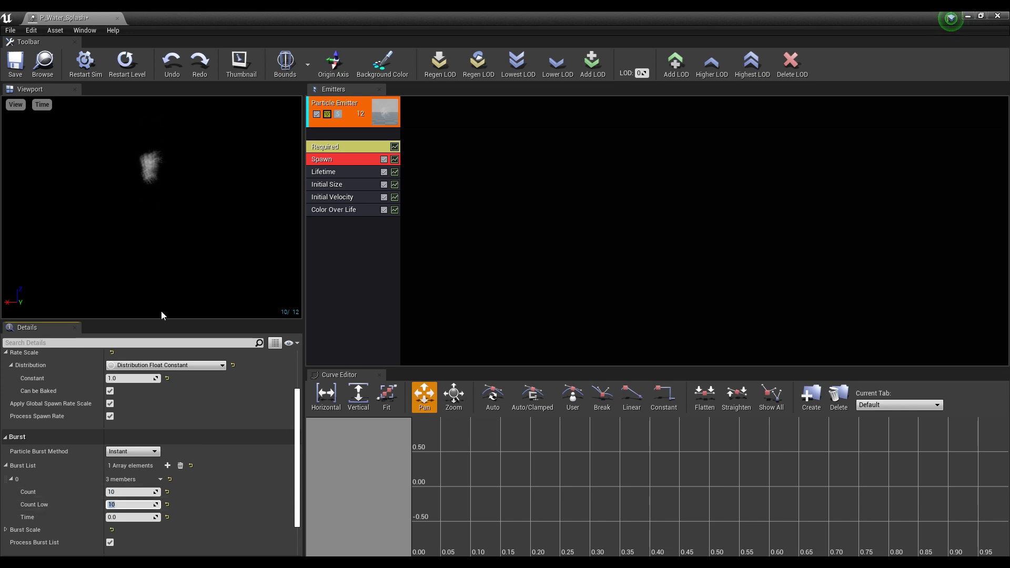
click(356, 177)
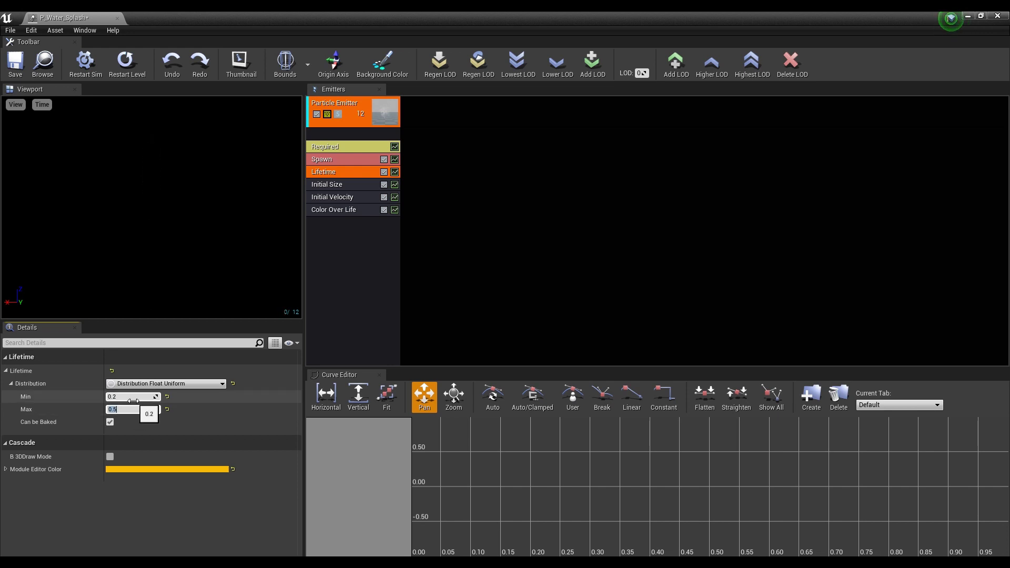
- Set Initial Size Max to 55, 55, 0 and Min to 45, 45, 0
click(346, 185)
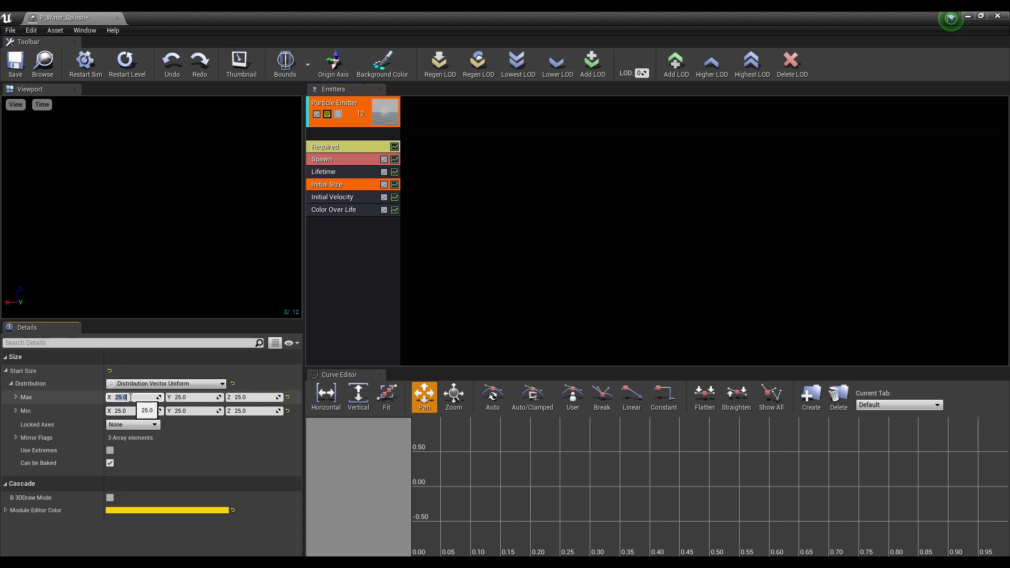
key(Return)
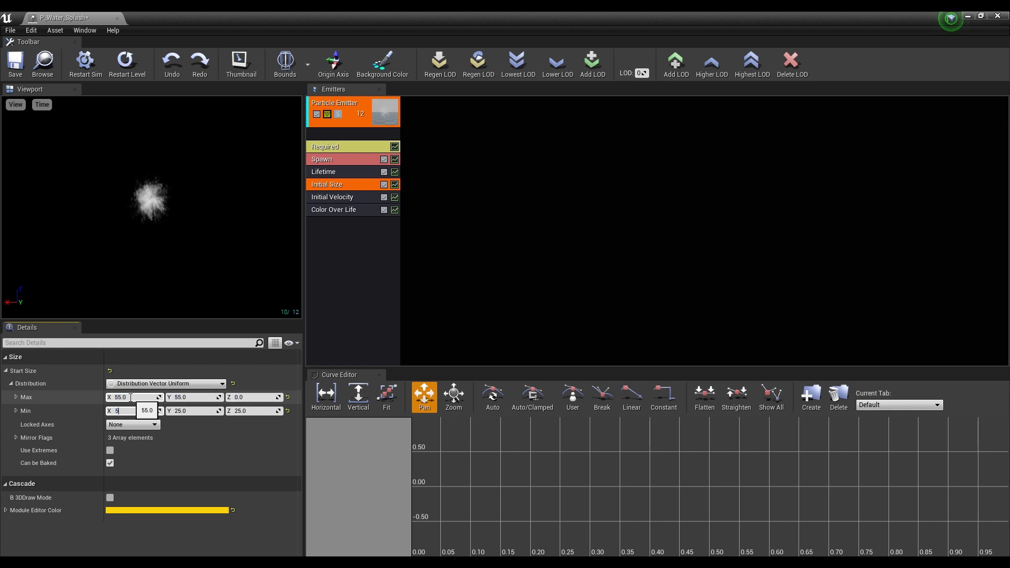
key(Tab)
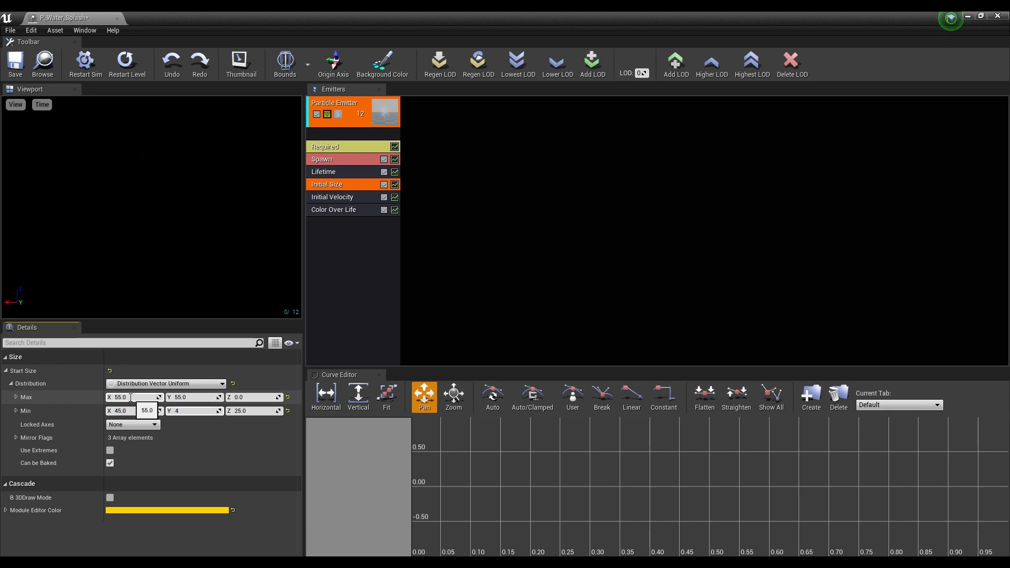
key(Tab)
text(0)
key(Return)
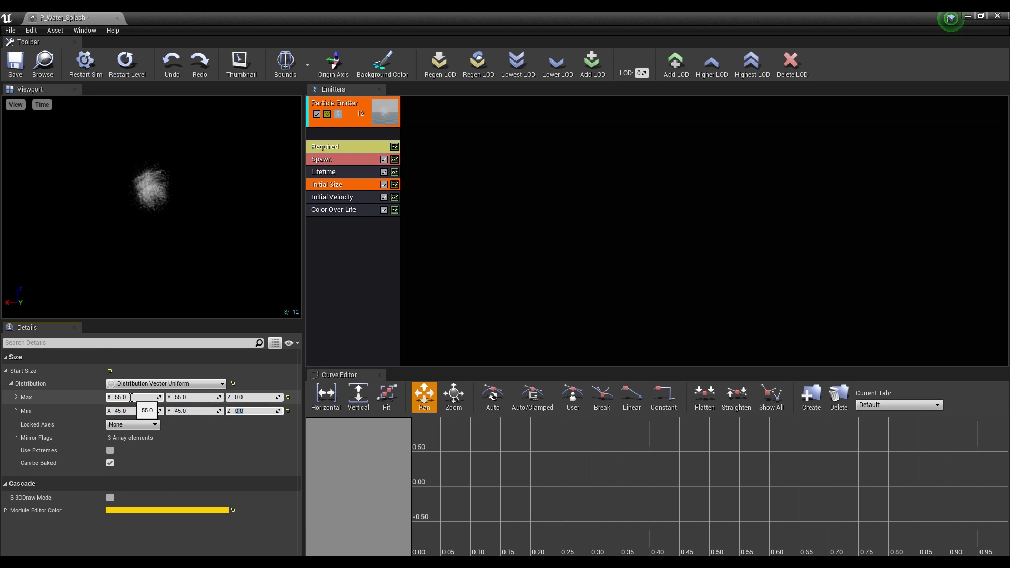
click(357, 251)
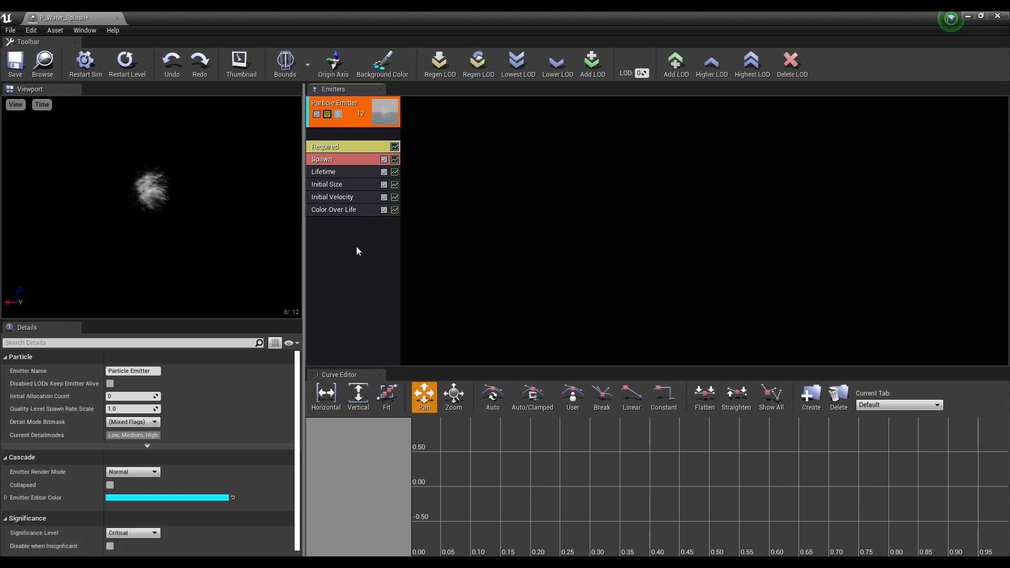
- Set Initial Velocity's Start Velocity Max to 40, 40, 180 and Min to -40, -40, 150
click(353, 197)
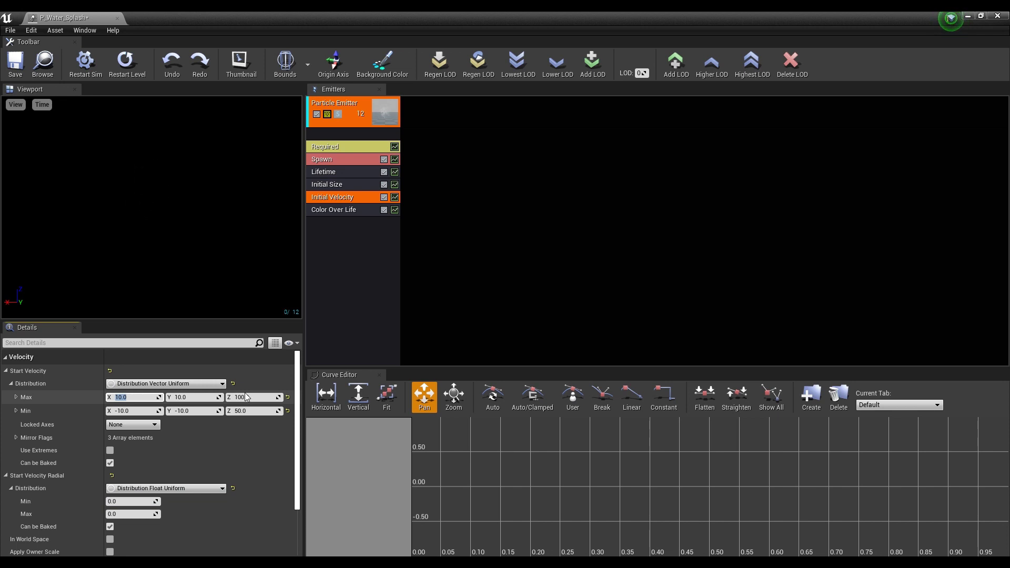
key(Return)
text(40)
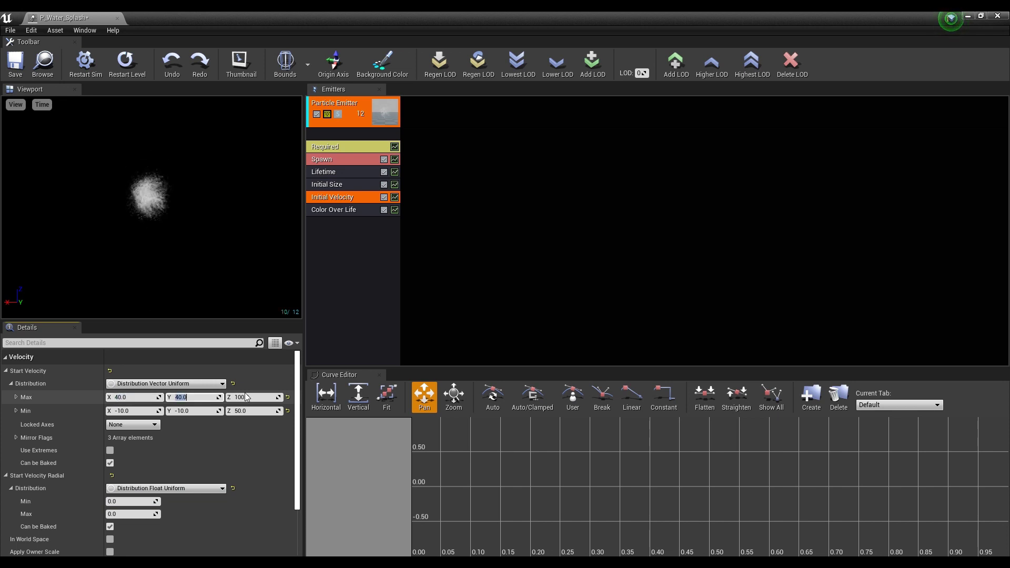
text(180)
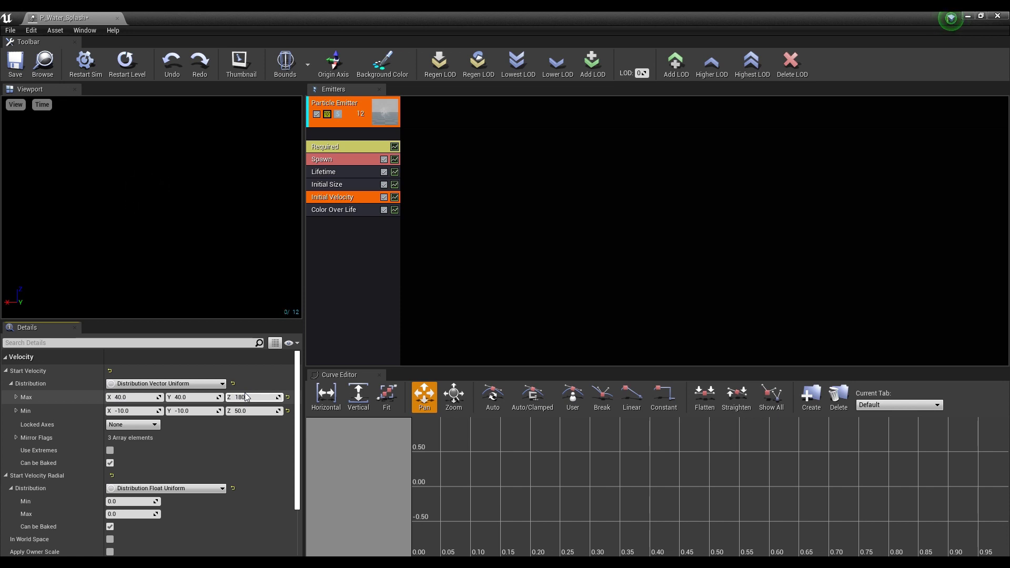
key(Return)
key(Tab)
text(-40)
key(Return)
text(-40)
key(Return)
key(Tab)
text(150)
key(Return)
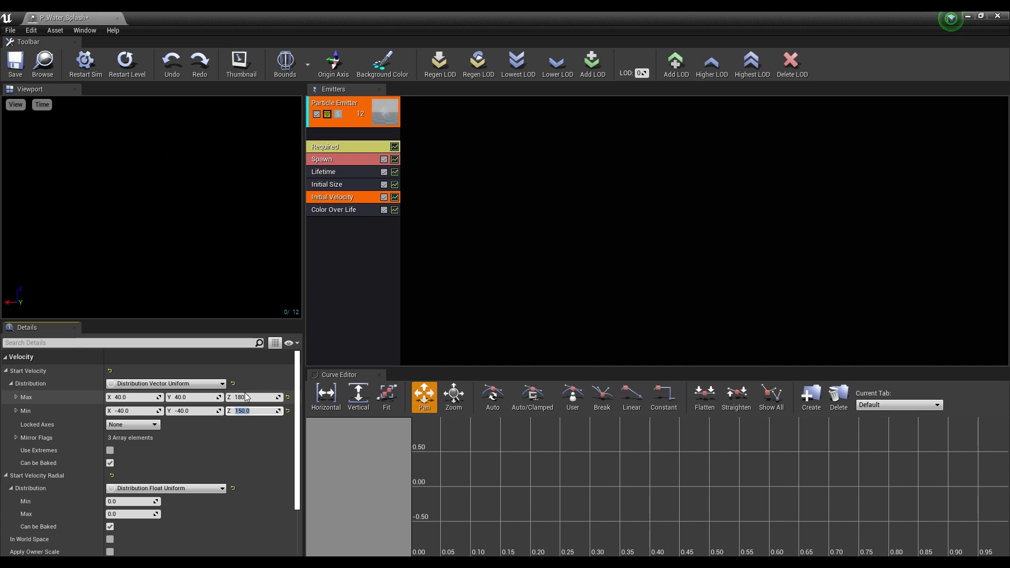
- Add a Const Acceleration module to the P_Water_Splash emitter
click(343, 227)
right_click(336, 225)
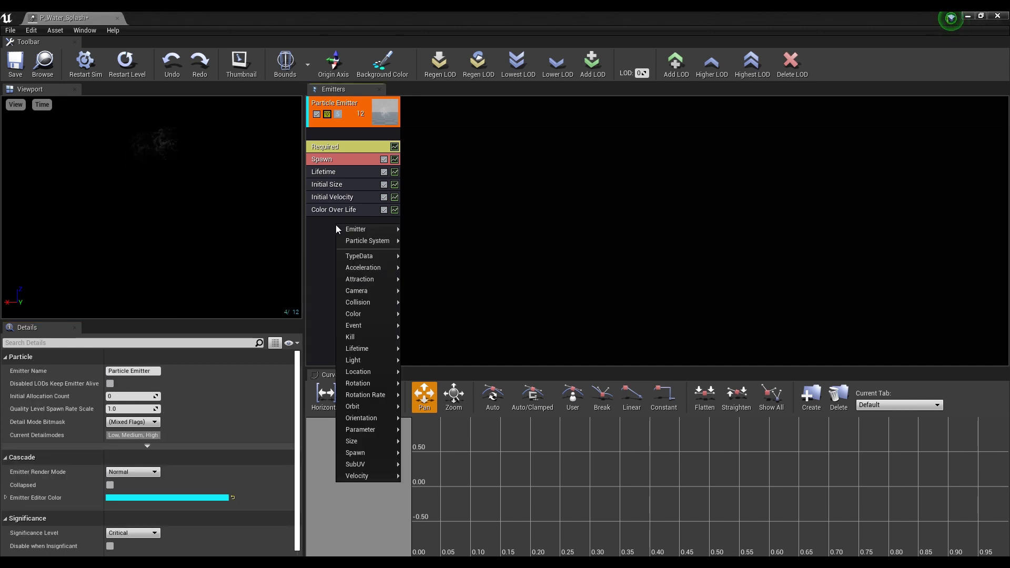
mouse_move(370, 269)
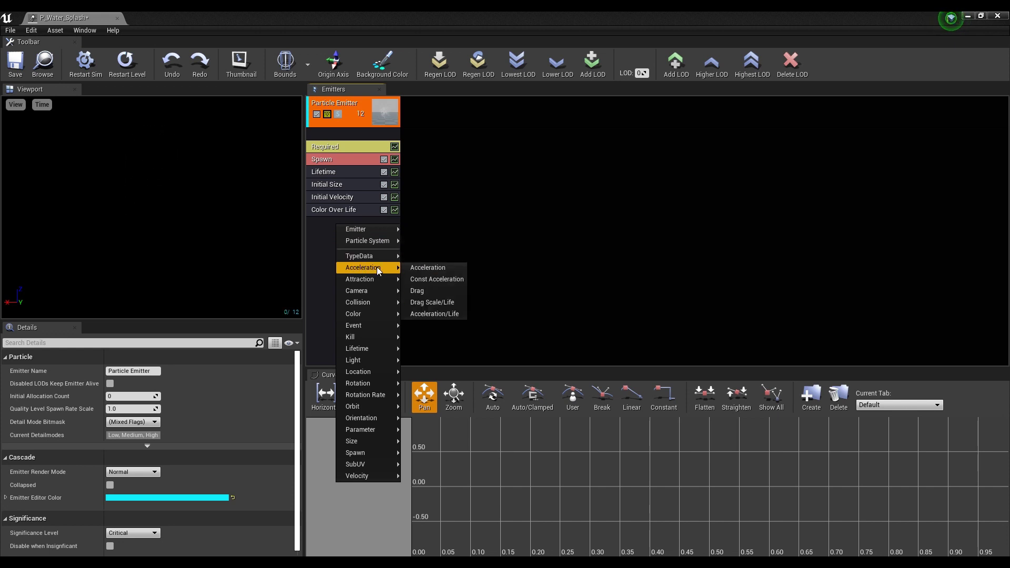
click(435, 280)
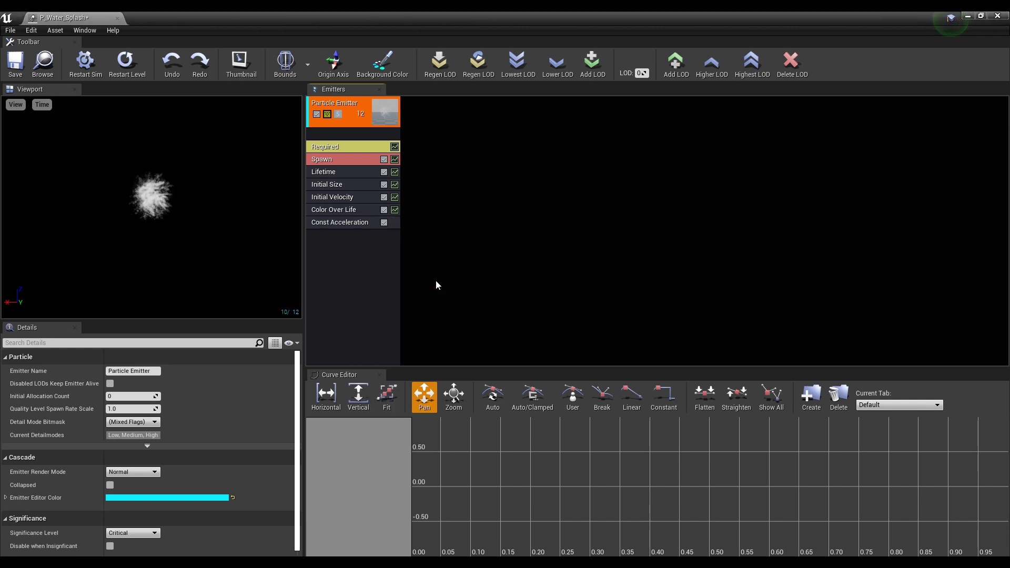
- Set the Const Acceleration module's Z acceleration to -550
click(356, 223)
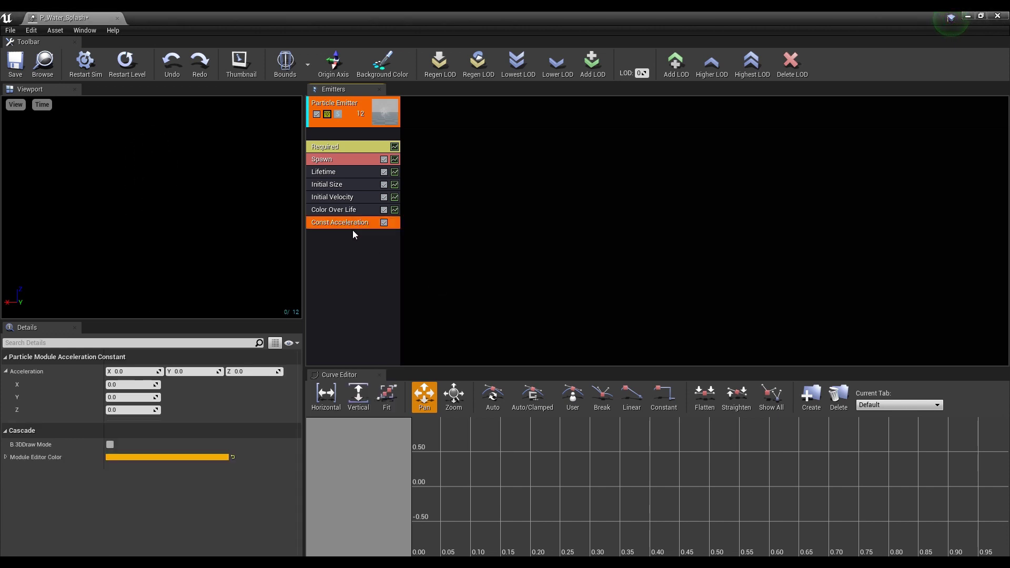
click(248, 372)
text(-55000)
key(Return)
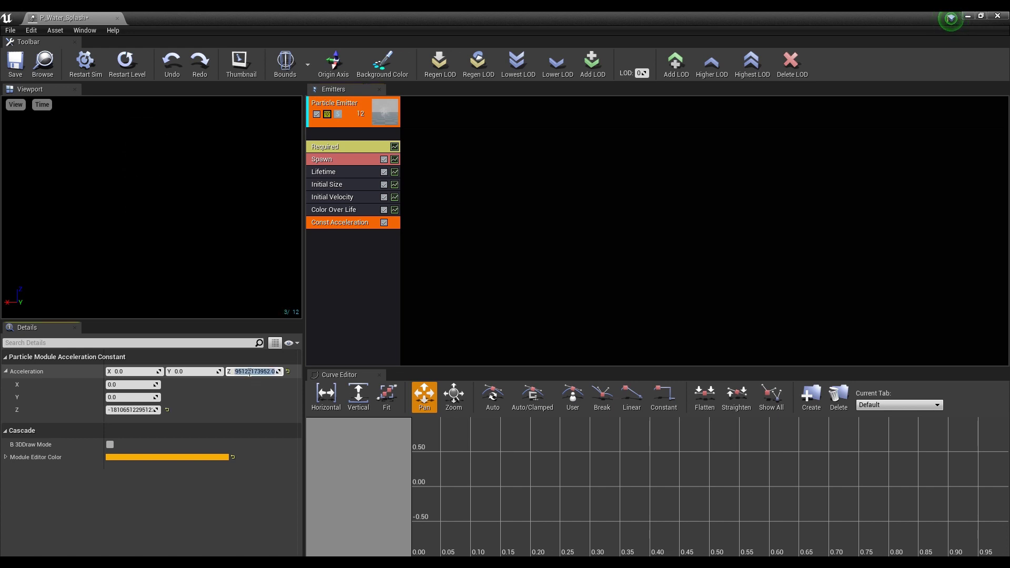
drag(250, 372, 302, 373)
text(-550)
key(Return)
key(BackSpace)
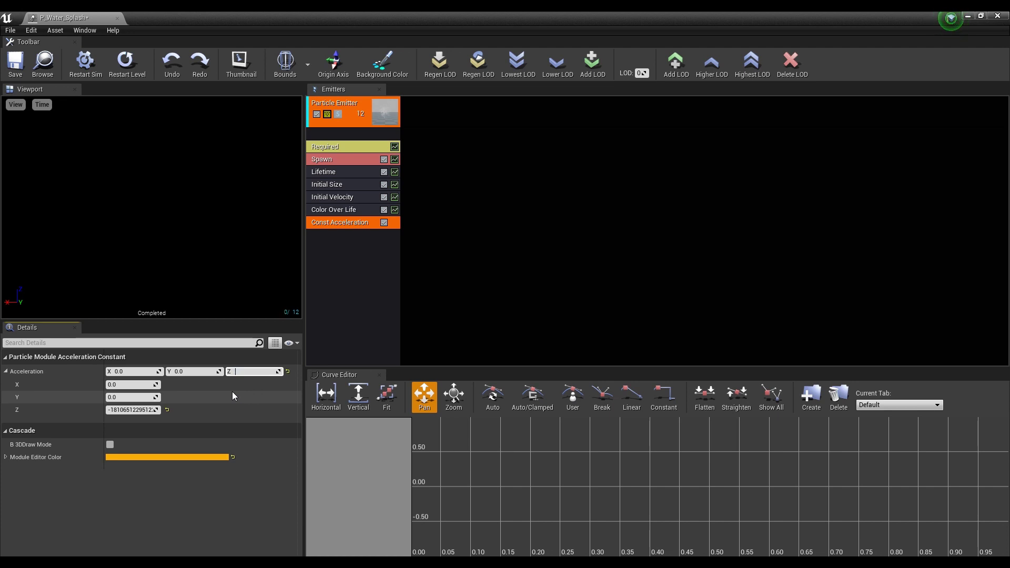
text(0)
key(Return)
- Add an Initial Rotation module to the splash emitter
click(349, 250)
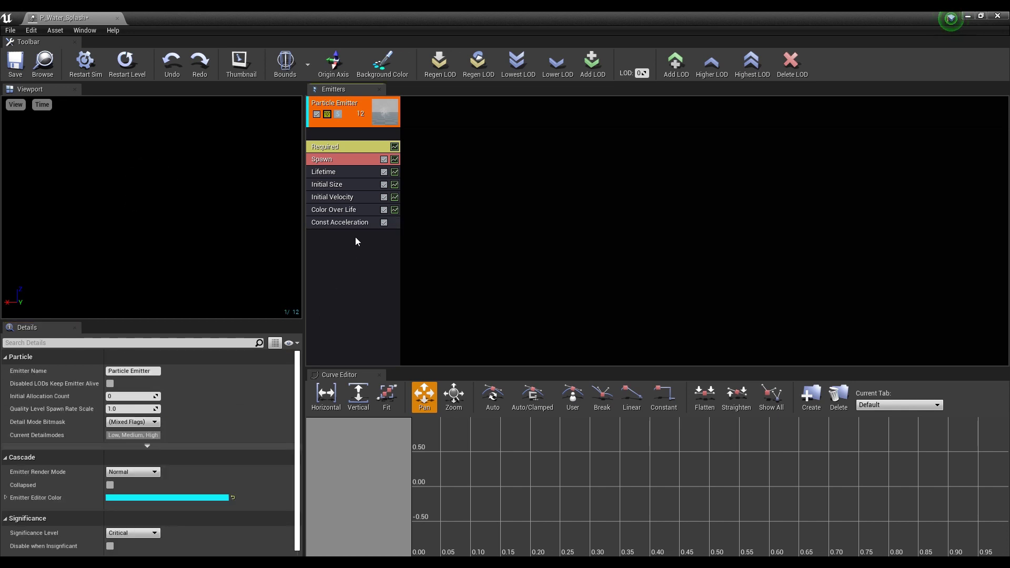
right_click(349, 230)
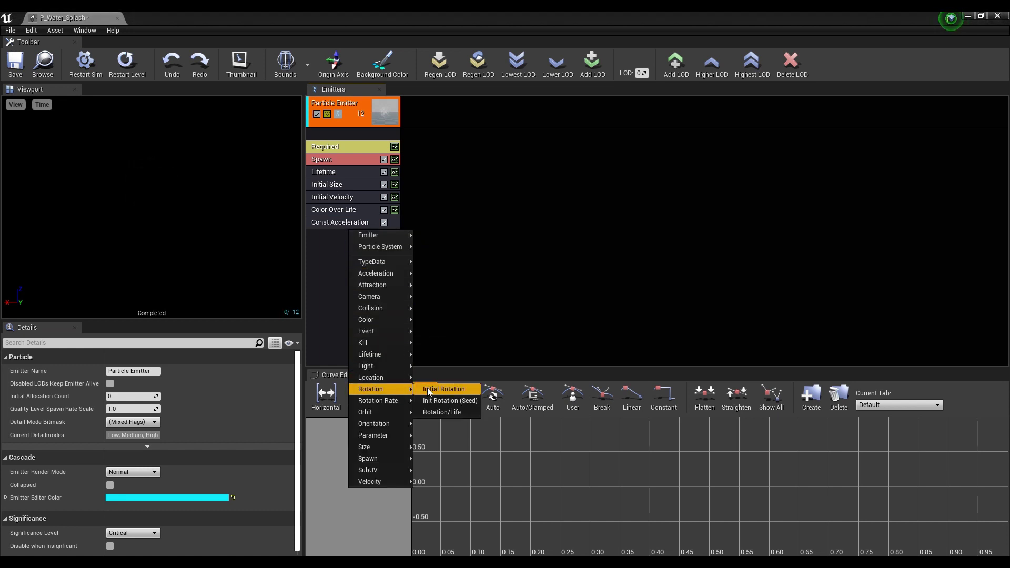
click(428, 390)
- Set Initial Rotation's Start Rotation Min to -0.2 and Max to 0.2
click(349, 236)
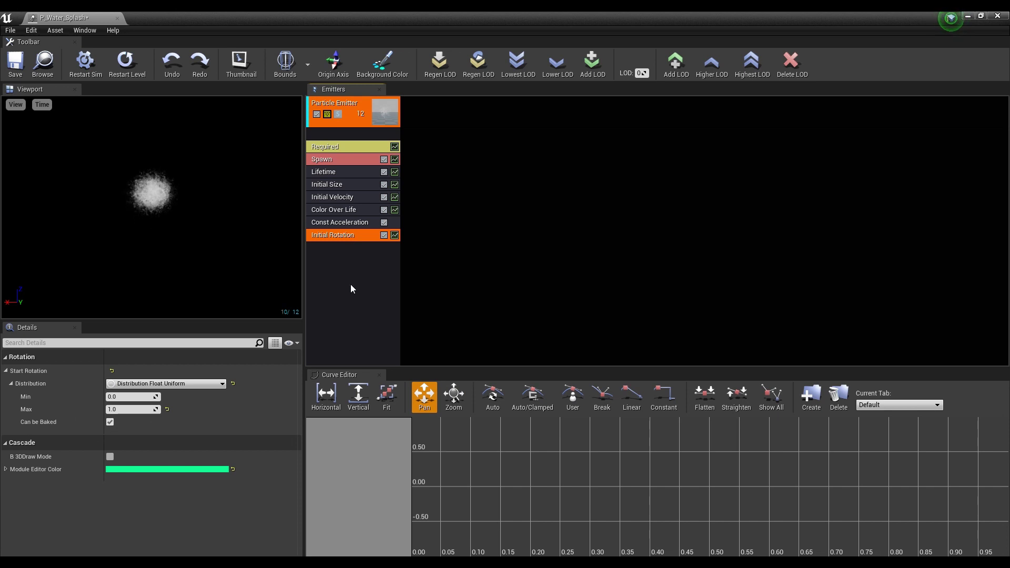
click(121, 396)
text(-0.2)
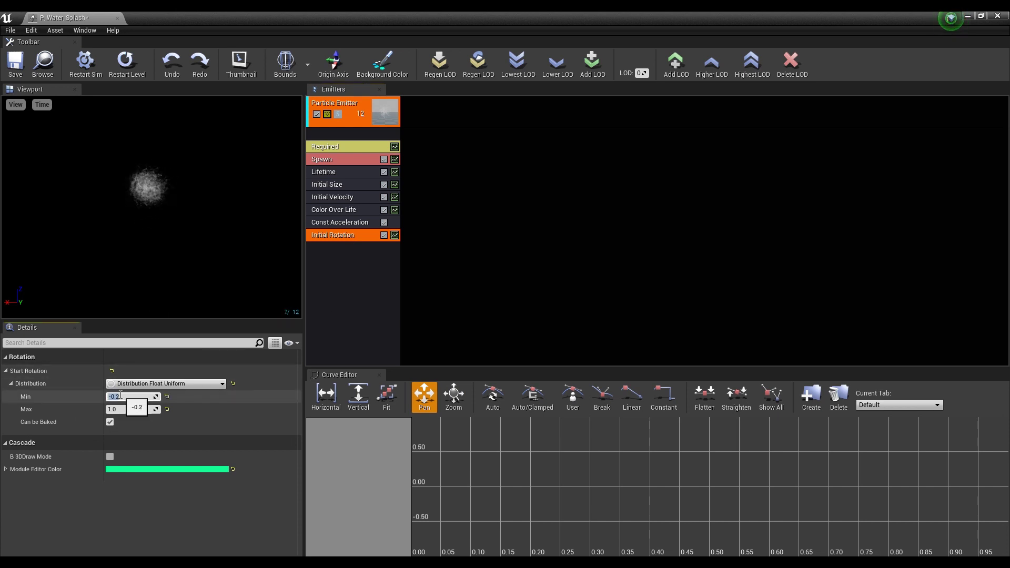
key(Tab)
text(0.2)
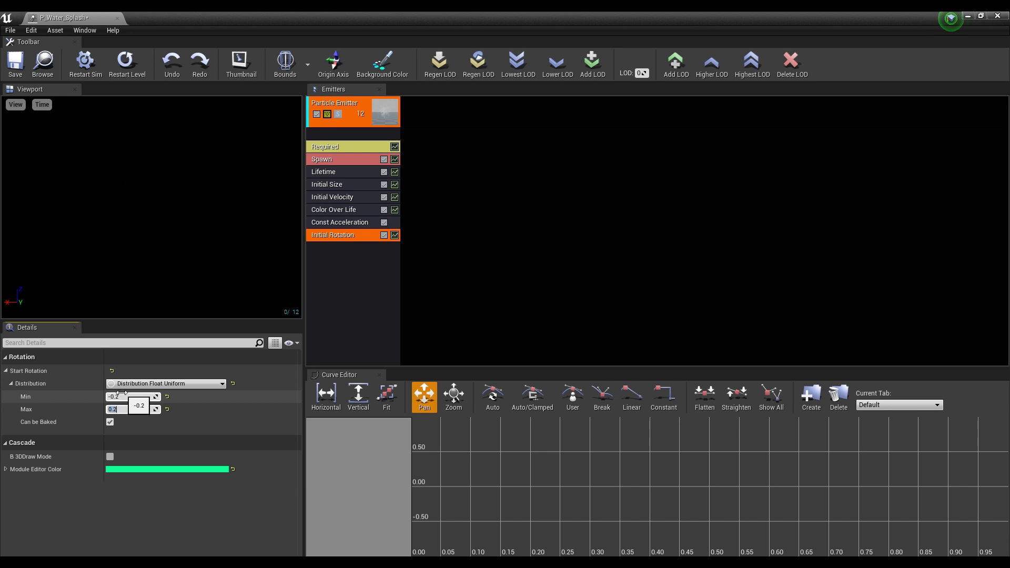
click(350, 257)
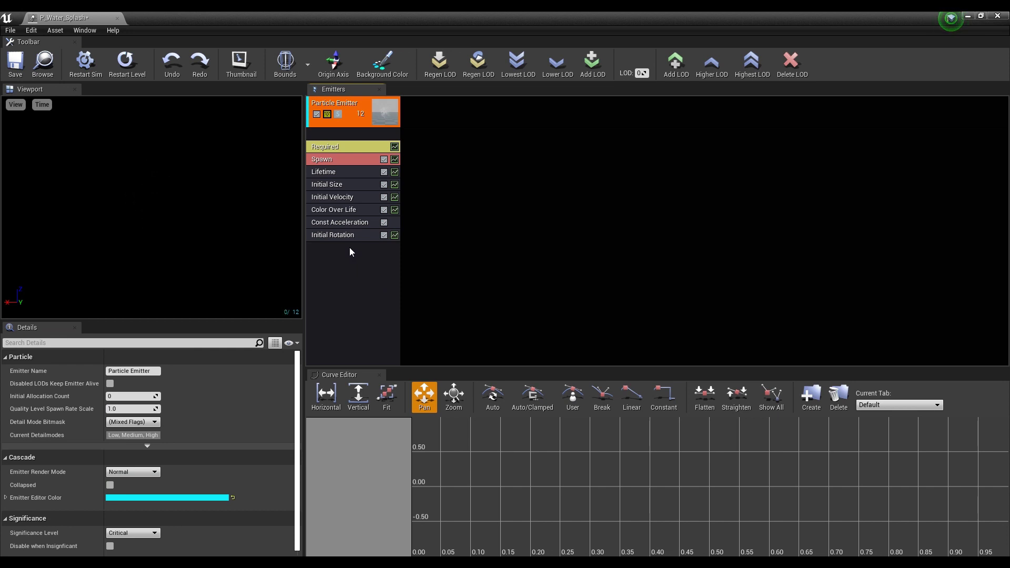
- Save P_Water_Splash and close the Cascade particle editor
click(15, 63)
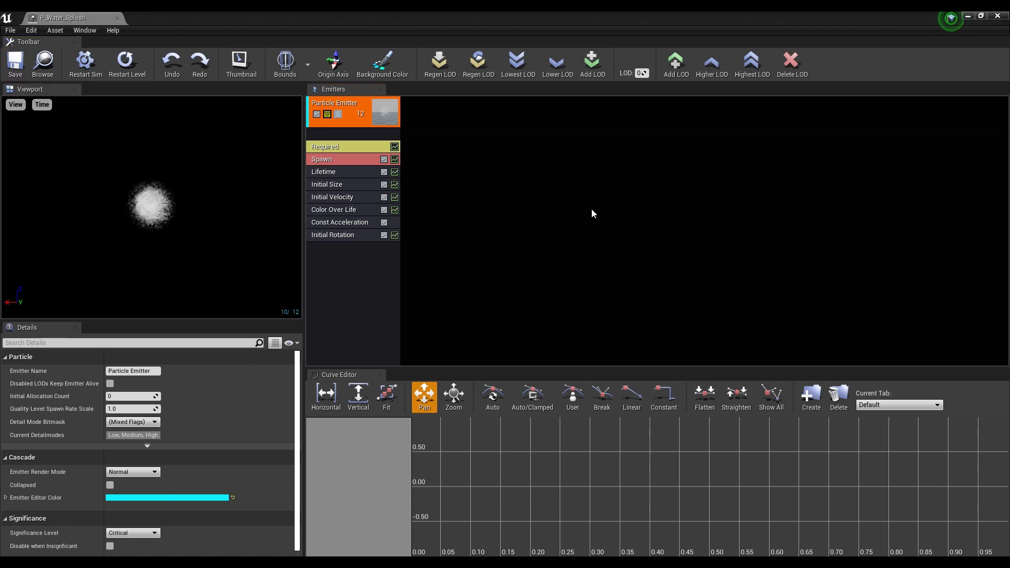
click(998, 16)
click(610, 523)
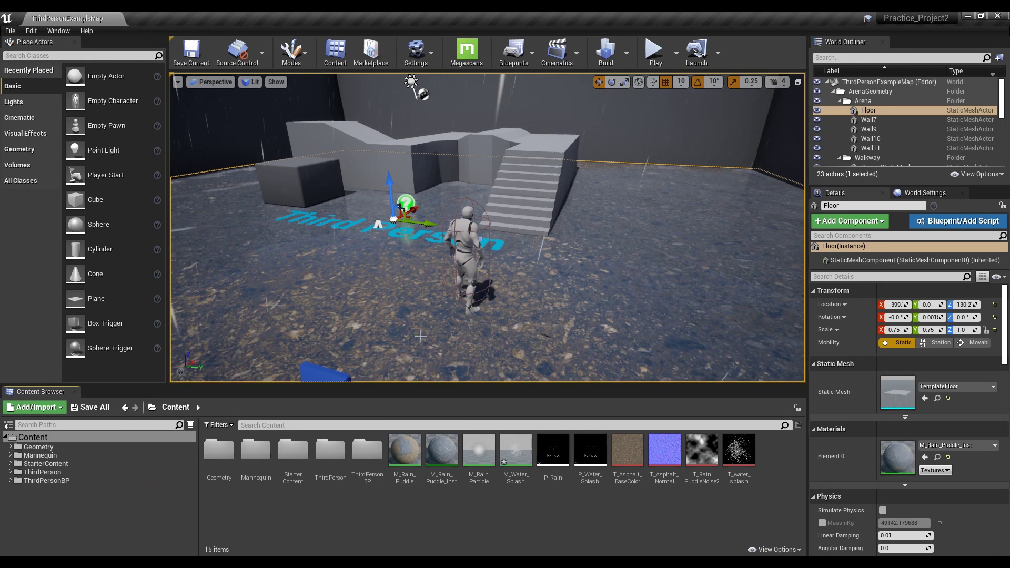
- Open the ThirdPersonRun animation from Content > Mannequin > Animations
click(109, 458)
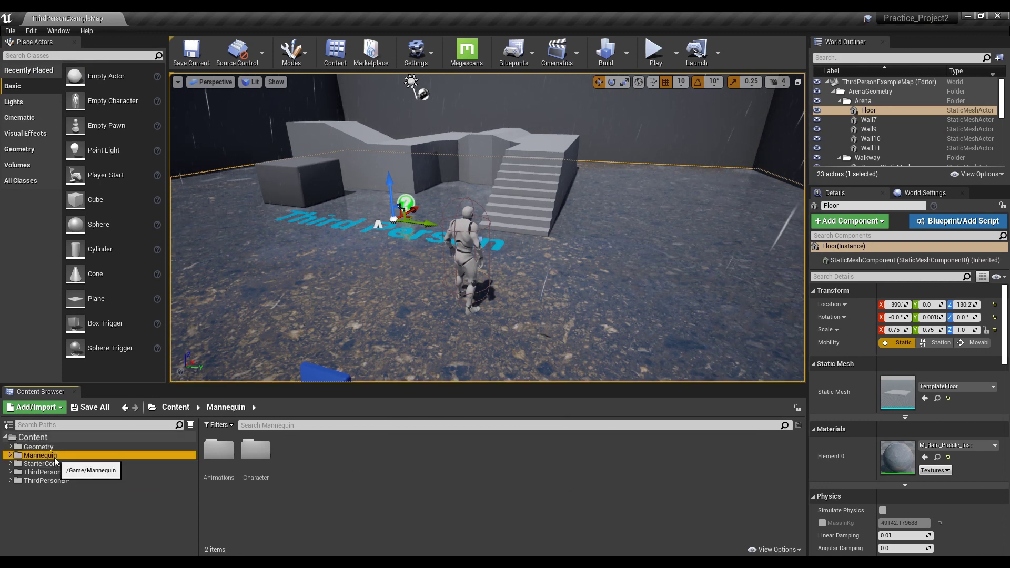
double_click(218, 450)
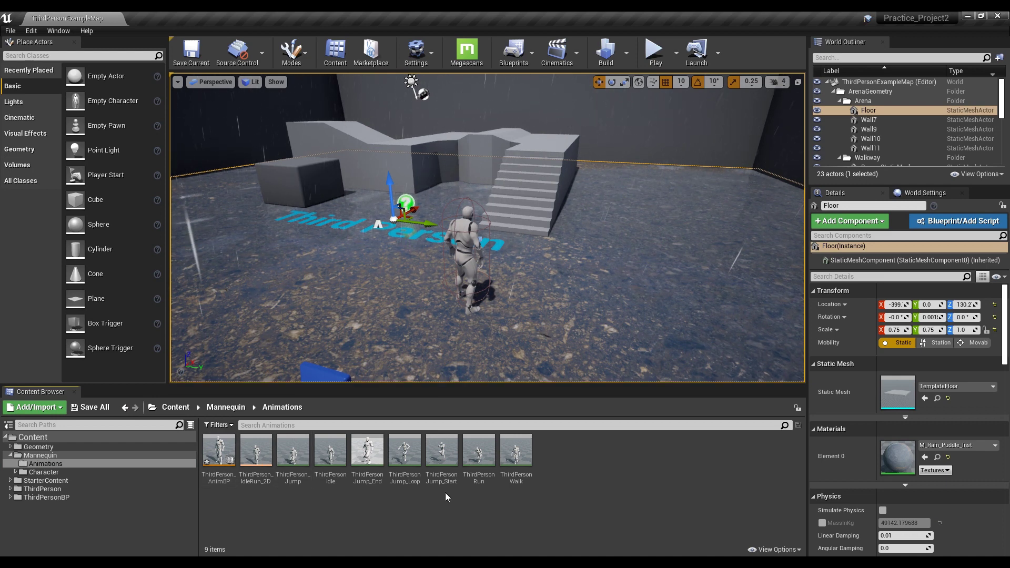
double_click(489, 460)
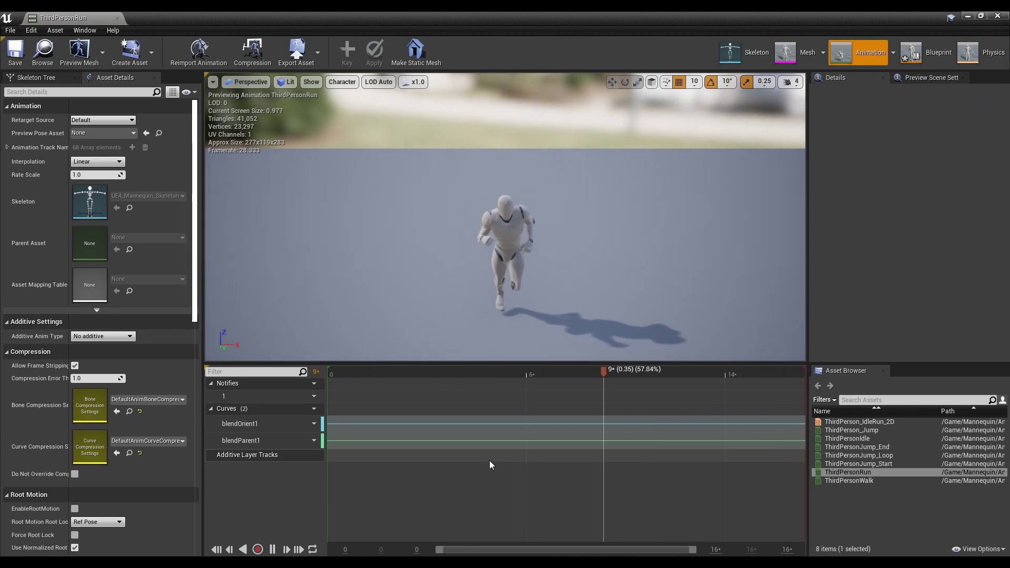
- Pause the run preview and scrub to frame 7, where the right foot lands
click(258, 550)
click(600, 401)
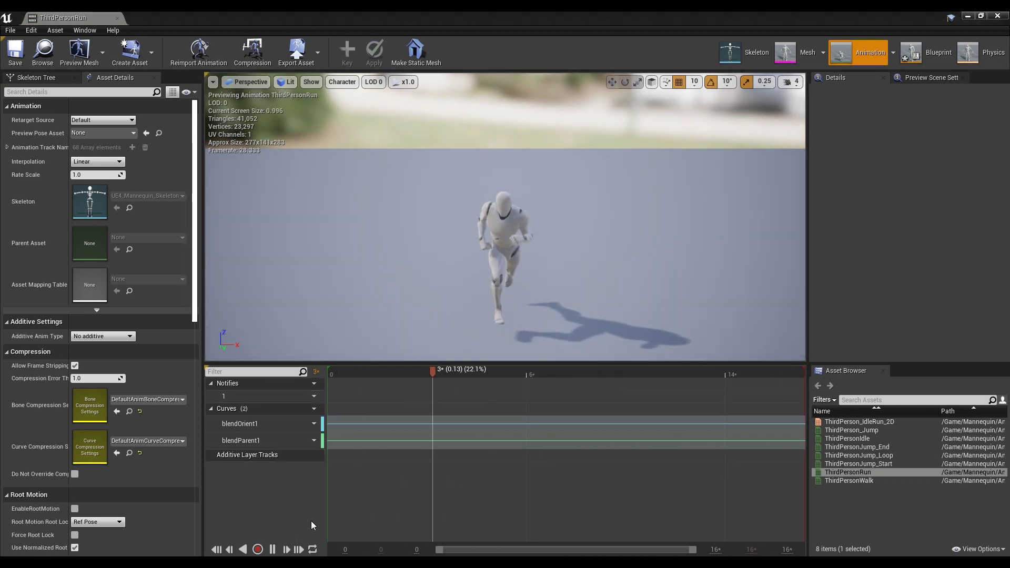
click(274, 550)
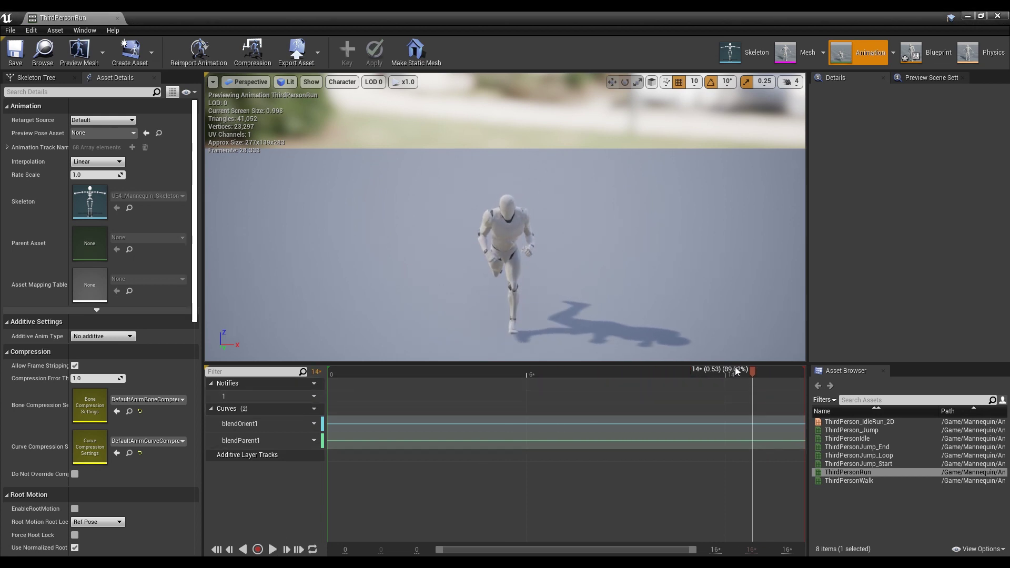
drag(751, 372, 538, 388)
right_drag(526, 315, 526, 279)
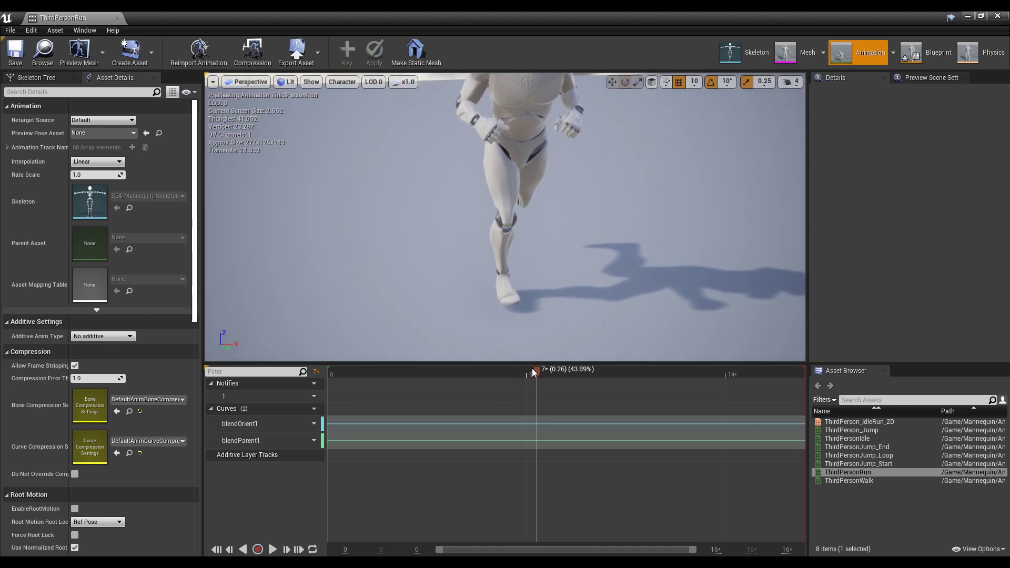
drag(538, 374, 544, 372)
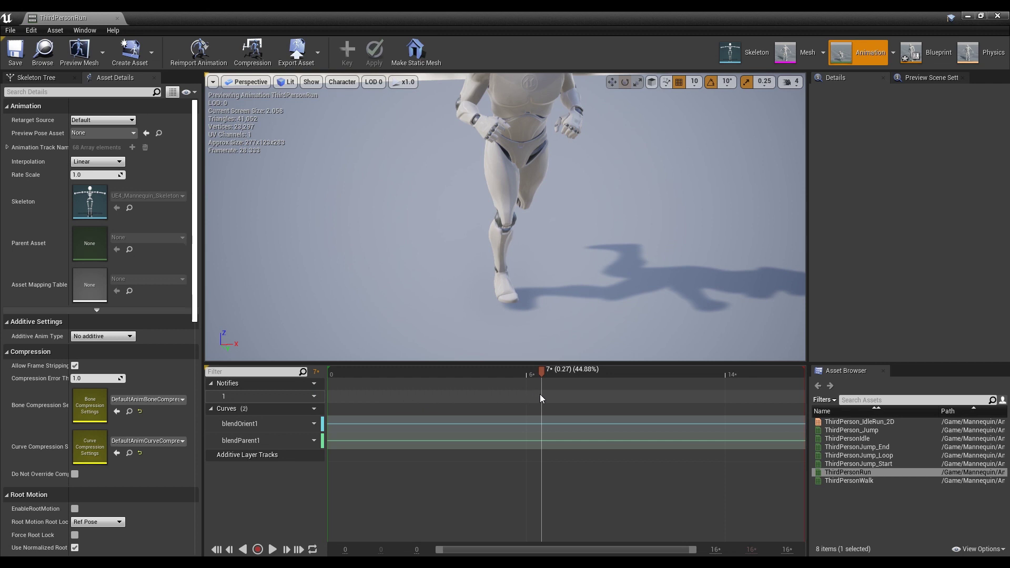
- Add a new notify named P_Right on the Notifies track at frame 7
right_click(541, 397)
mouse_move(586, 410)
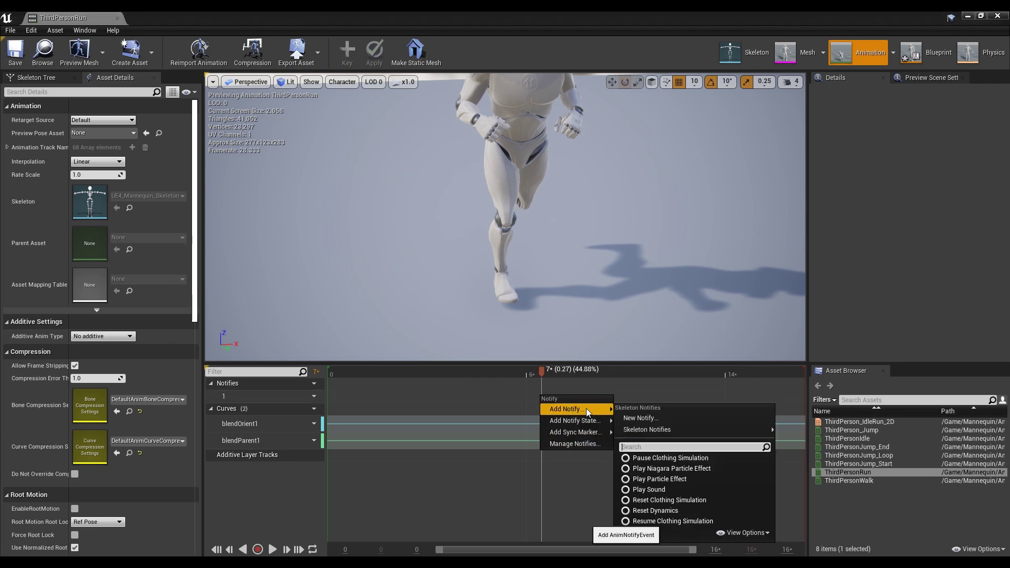
click(653, 418)
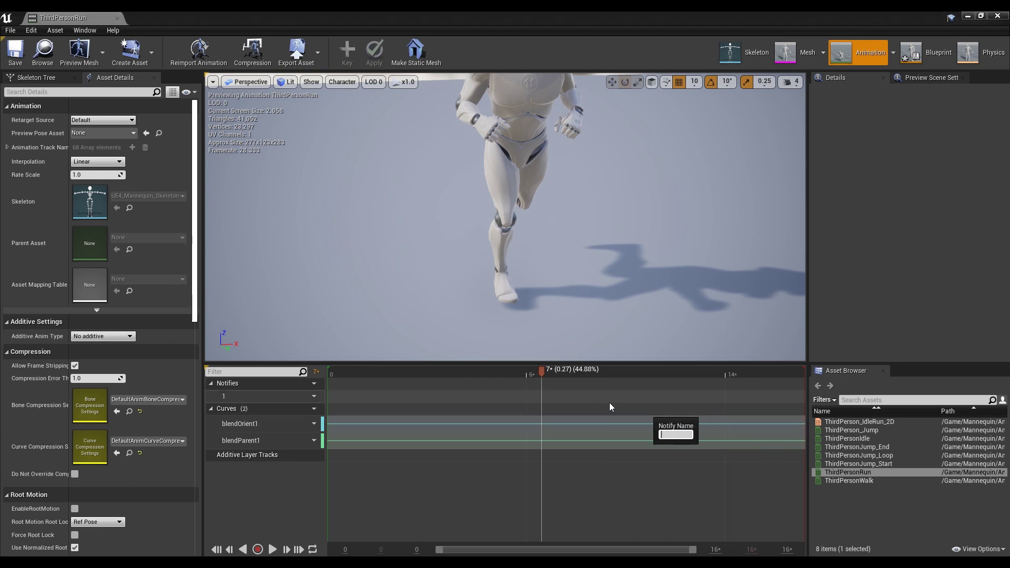
text(P_Right)
key(Return)
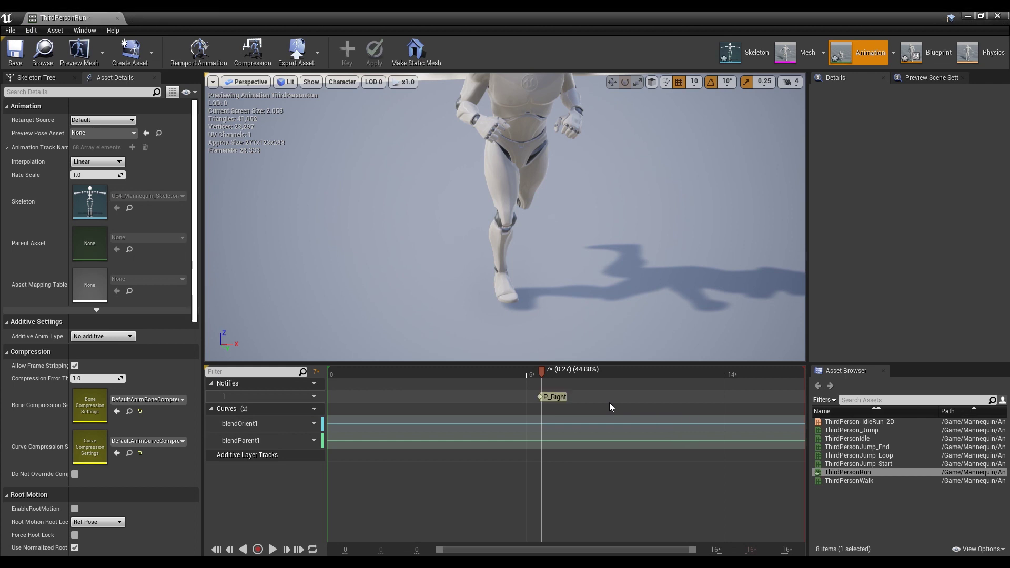
- Select P_Right and scrub the run forward past frame 10 toward frame 14
click(563, 400)
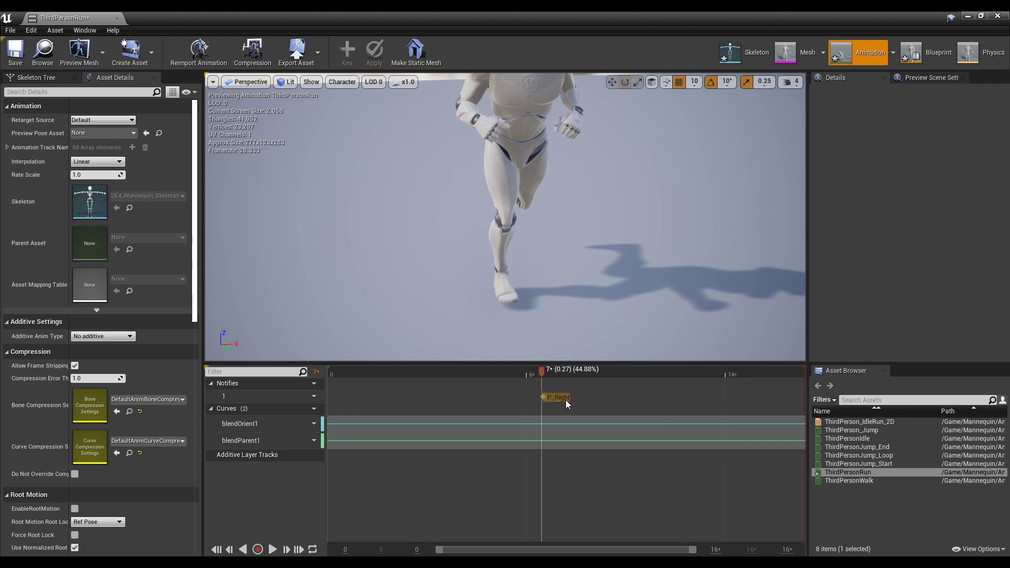
click(631, 396)
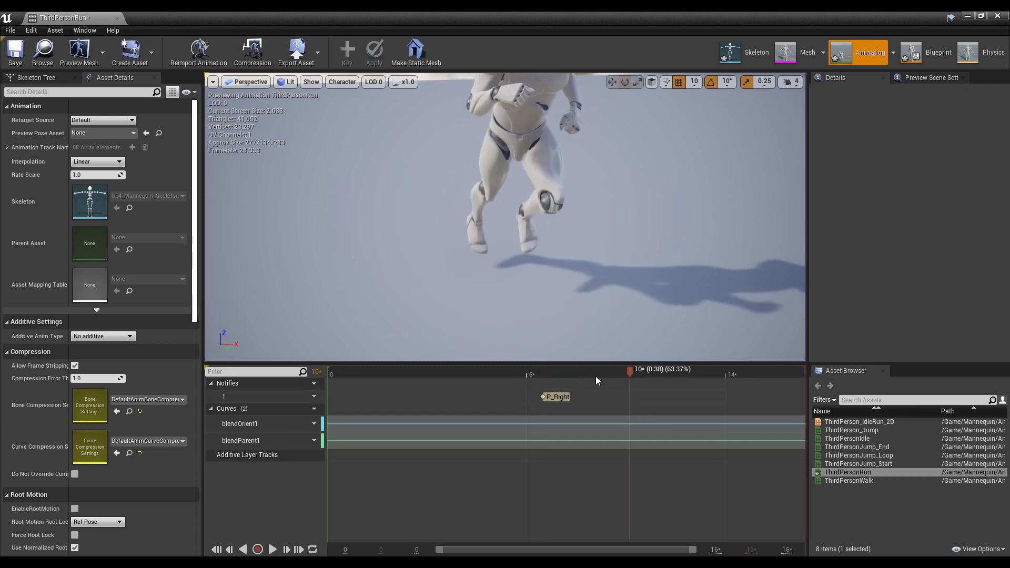
drag(632, 371, 777, 391)
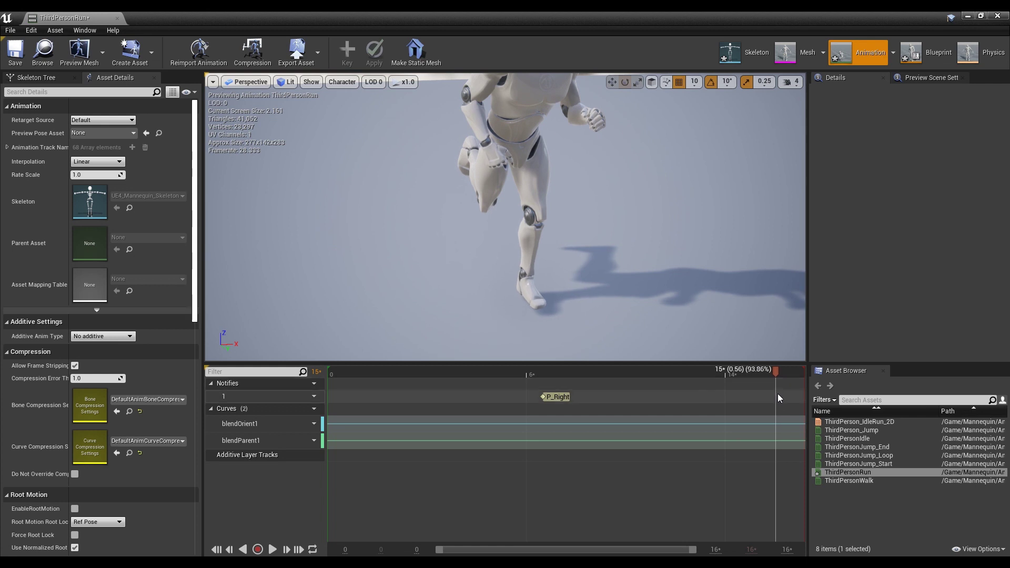
- Add a new notify named P_Left at frame 16 (0.565 s) on the Notifies track
right_click(778, 398)
mouse_move(813, 413)
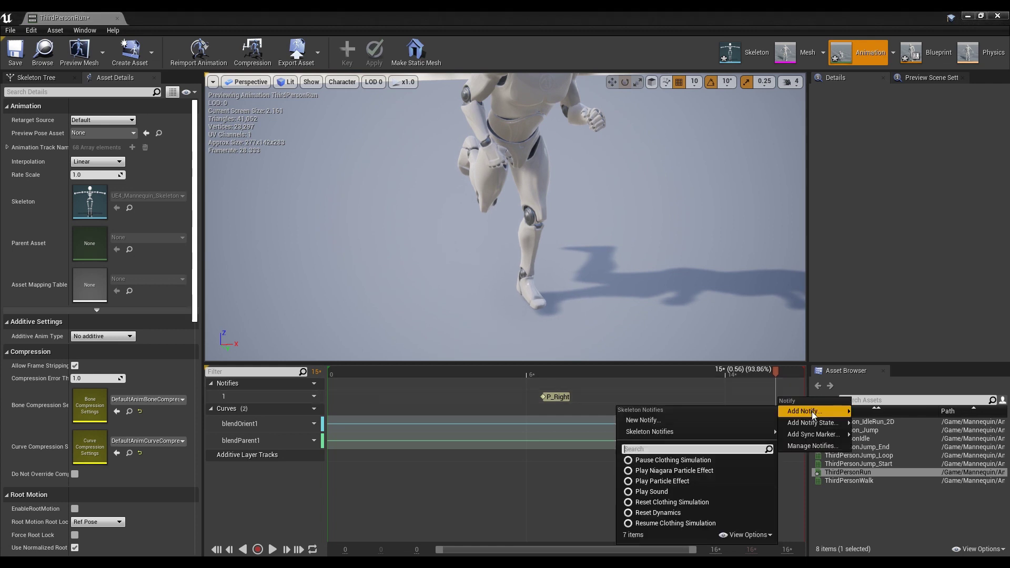
click(754, 415)
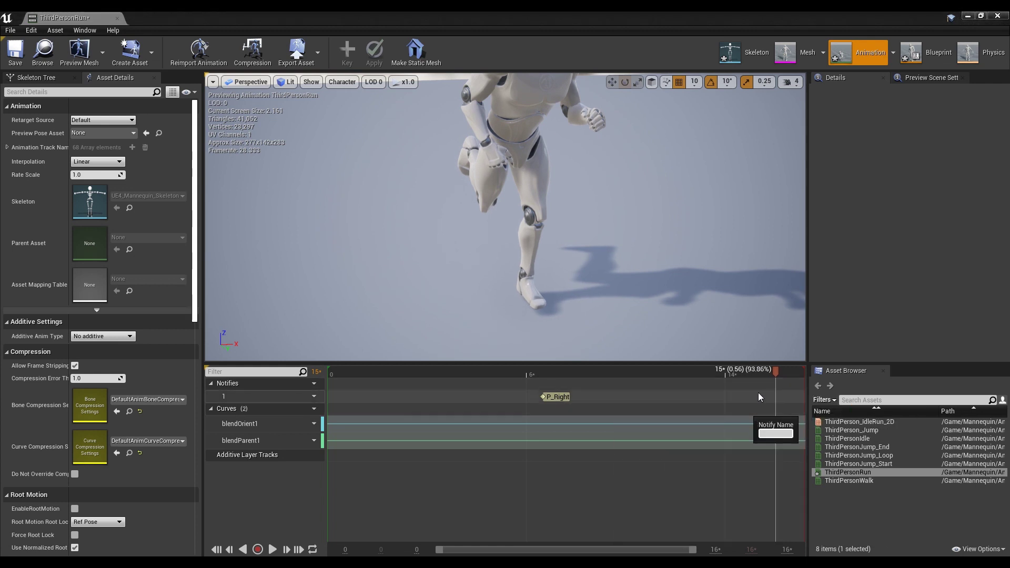
text(P_Left)
key(Return)
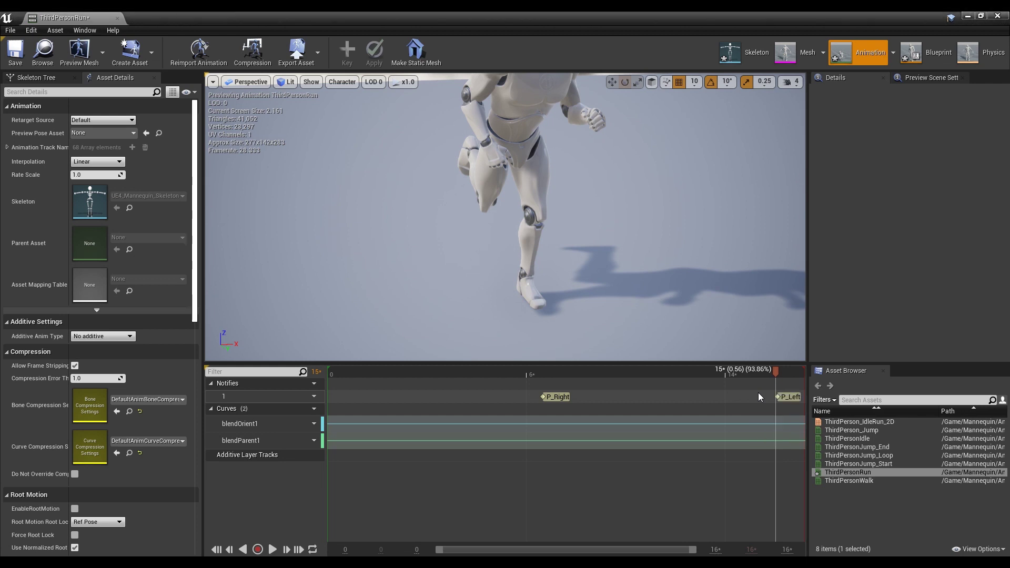
click(798, 397)
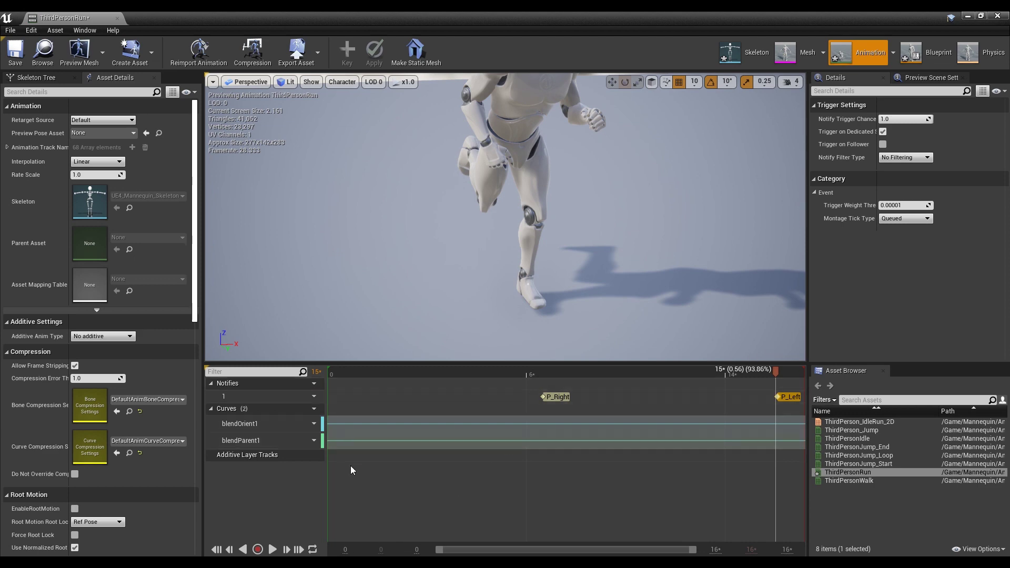
- Save ThirdPersonRun, close the animation editor, and open ThirdPerson_AnimBP
click(15, 50)
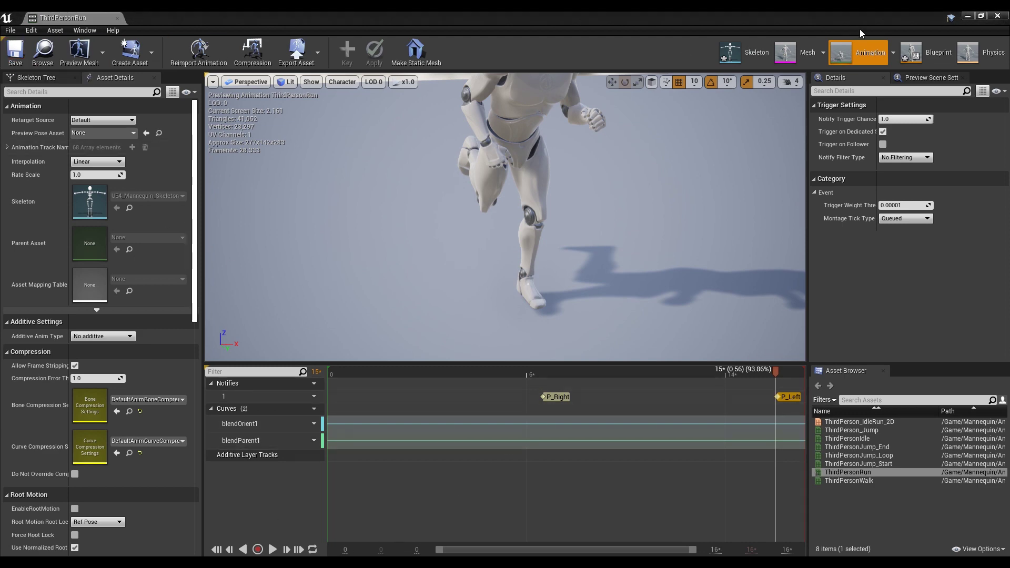
click(1003, 16)
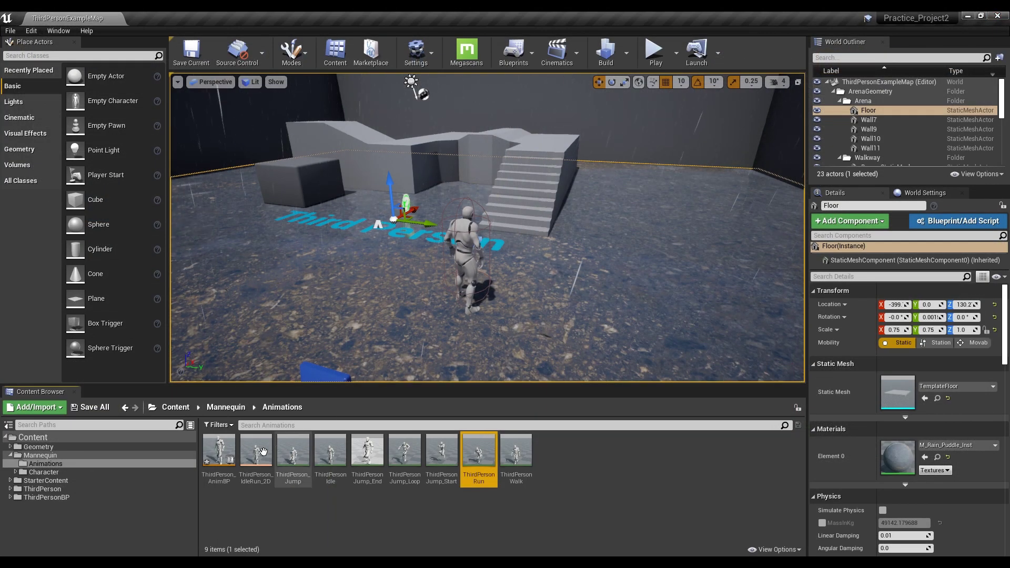
double_click(226, 448)
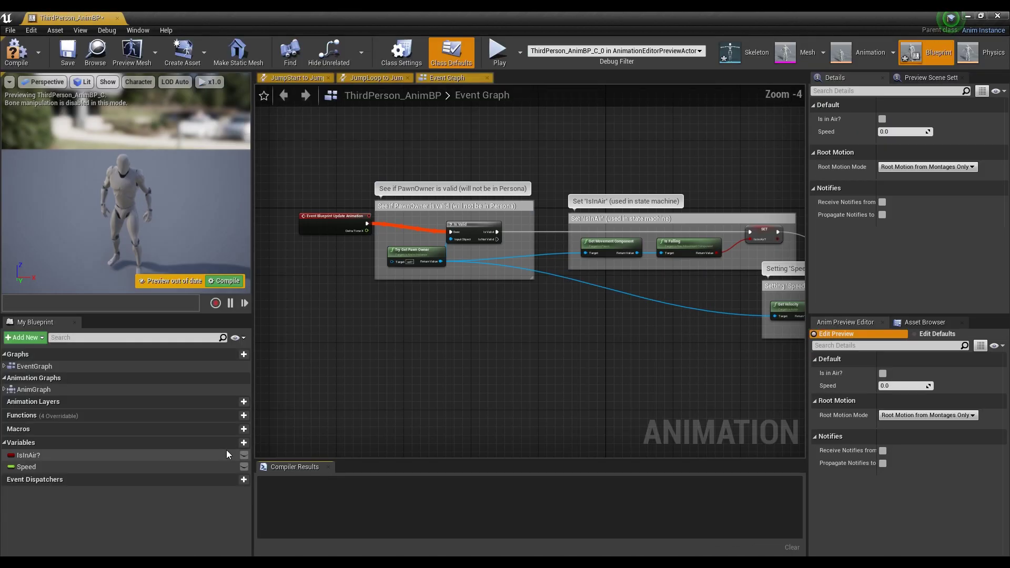
- Place an Event AnimNotify_P_Left node in the Event Graph
right_drag(422, 377, 549, 265)
right_click(435, 251)
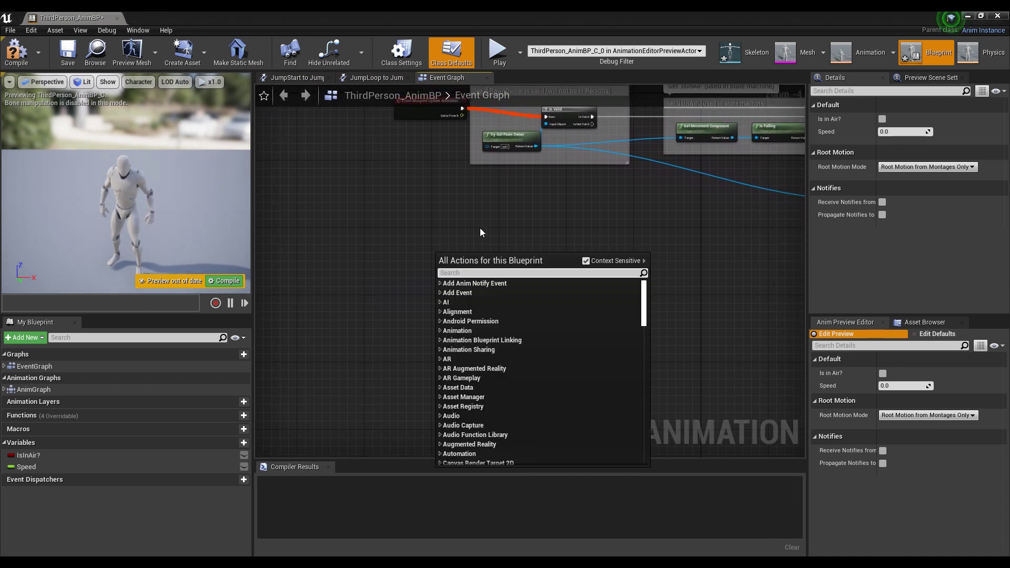
text(P)
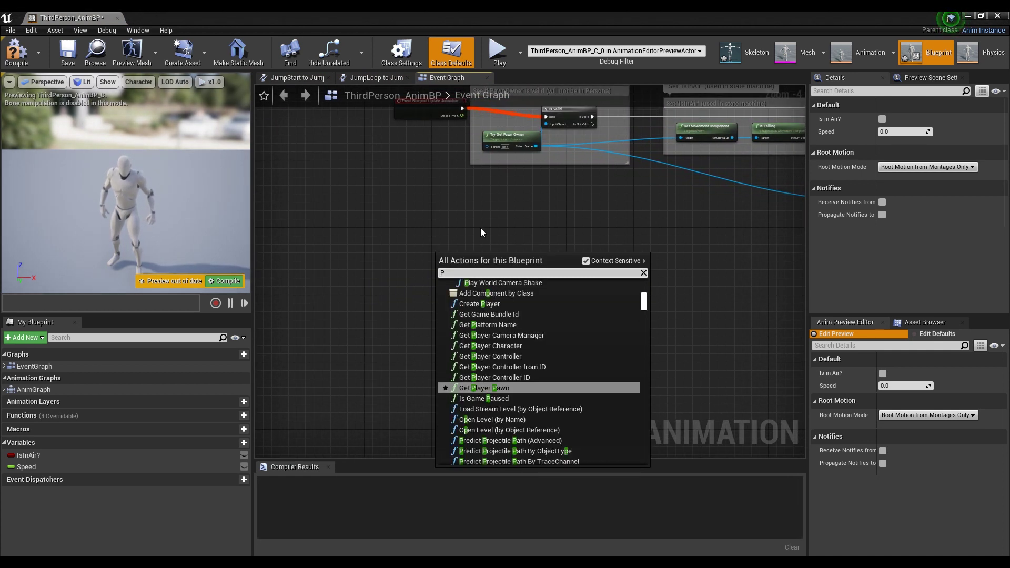
text(_L)
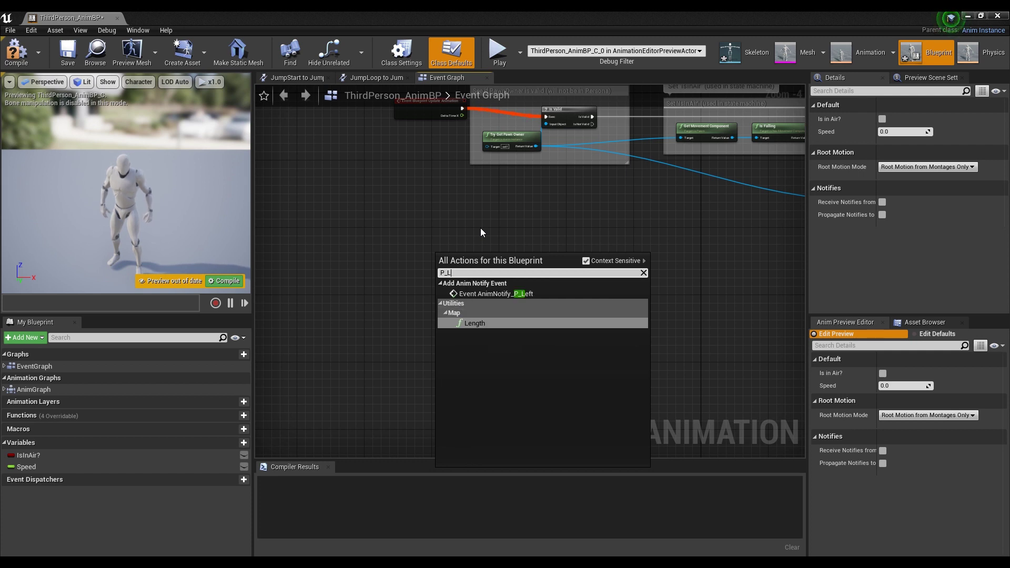
key(Up)
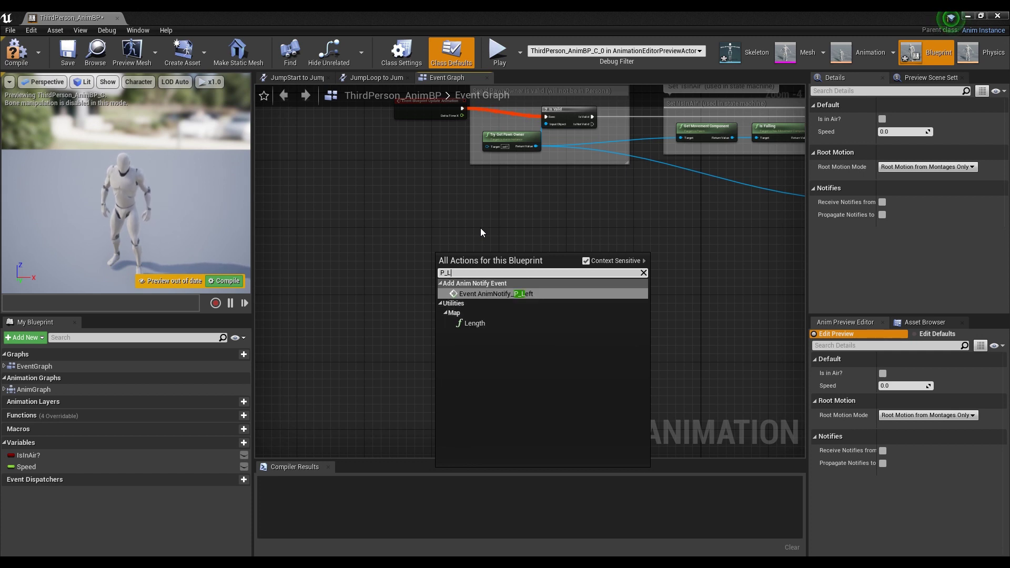
key(Return)
- Place an Event AnimNotify_P_Right node below the P_Left event
scroll(472, 269, up, 4)
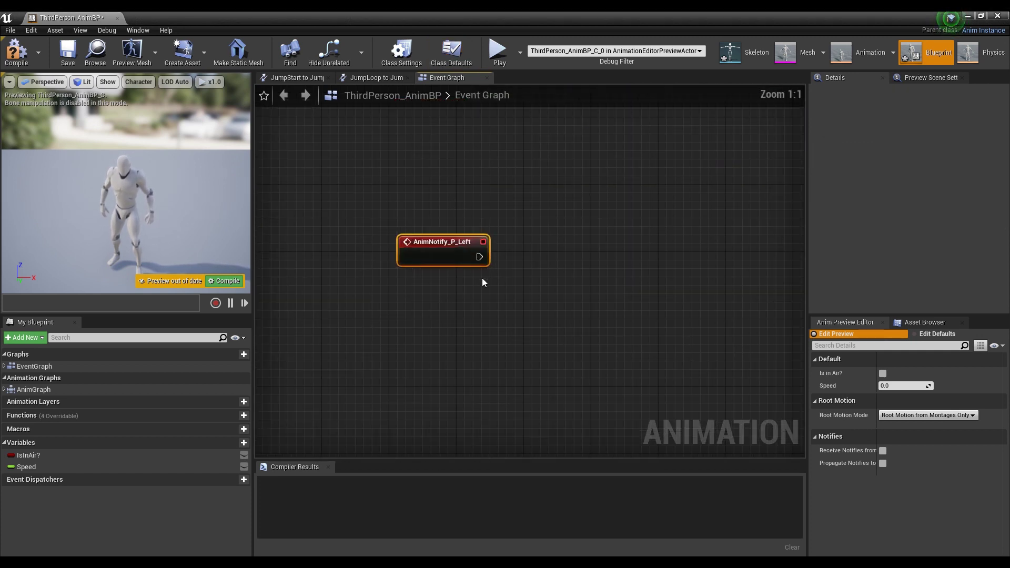
right_click(421, 271)
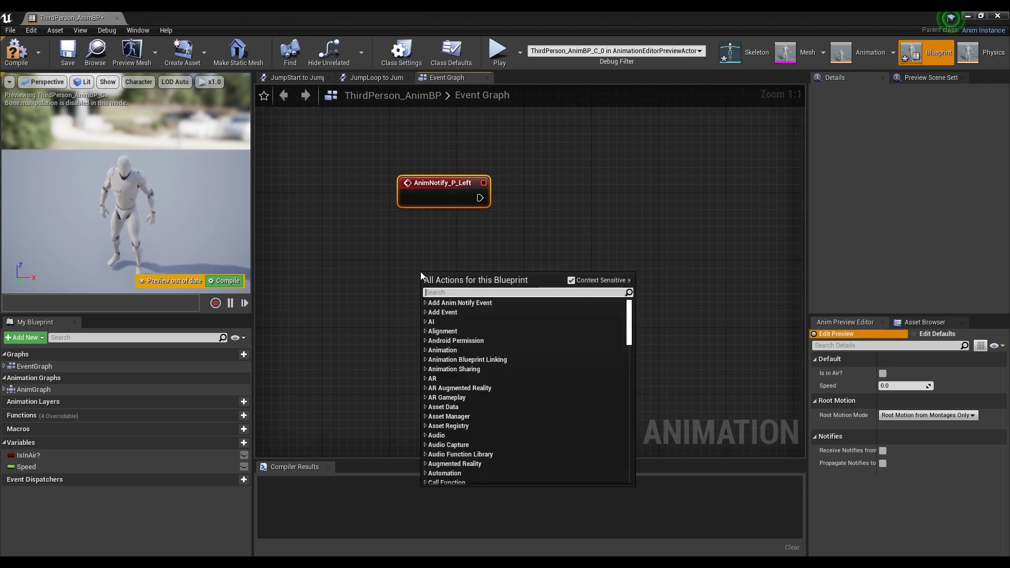
text(P_R)
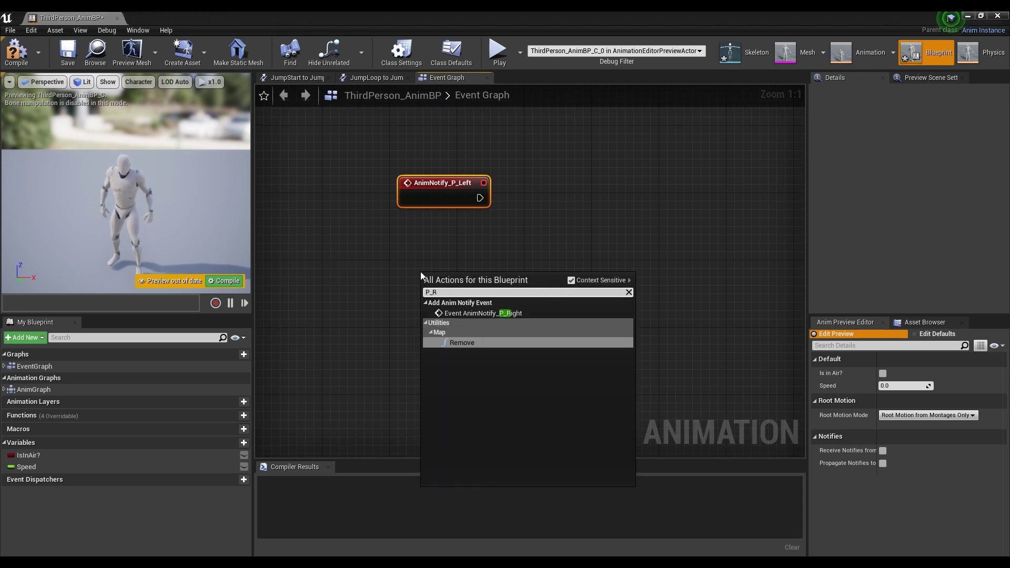
click(466, 313)
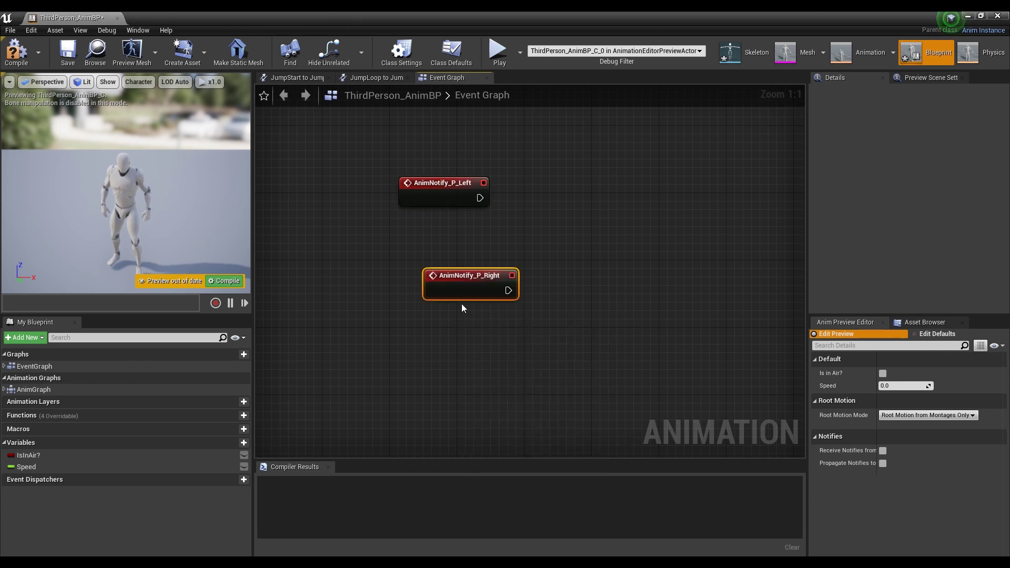
drag(470, 282, 444, 355)
- Wire a Spawn Emitter at Location node off AnimNotify_P_Left's exec pin and position it
click(487, 274)
right_drag(487, 273, 466, 281)
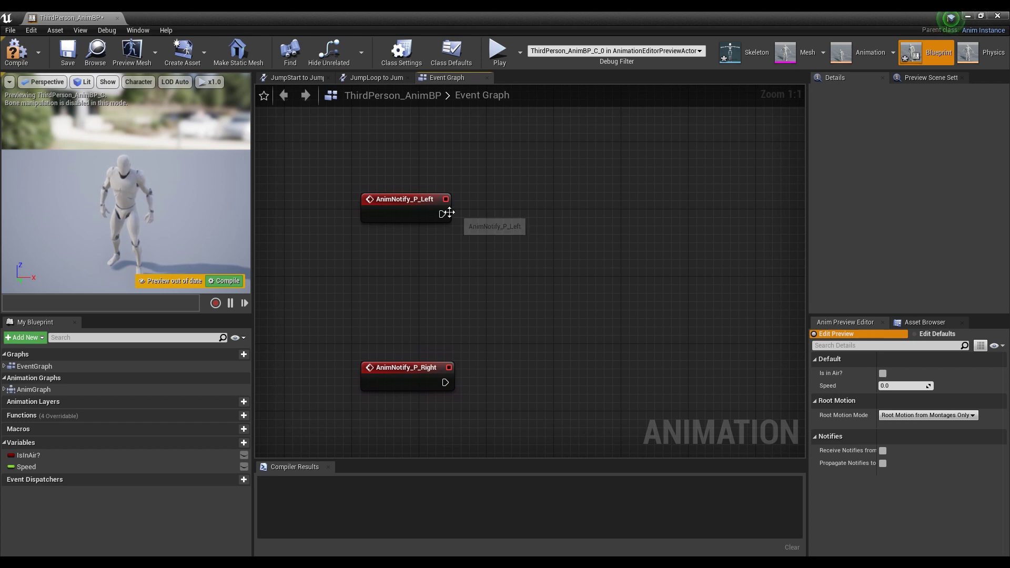
drag(442, 214, 603, 215)
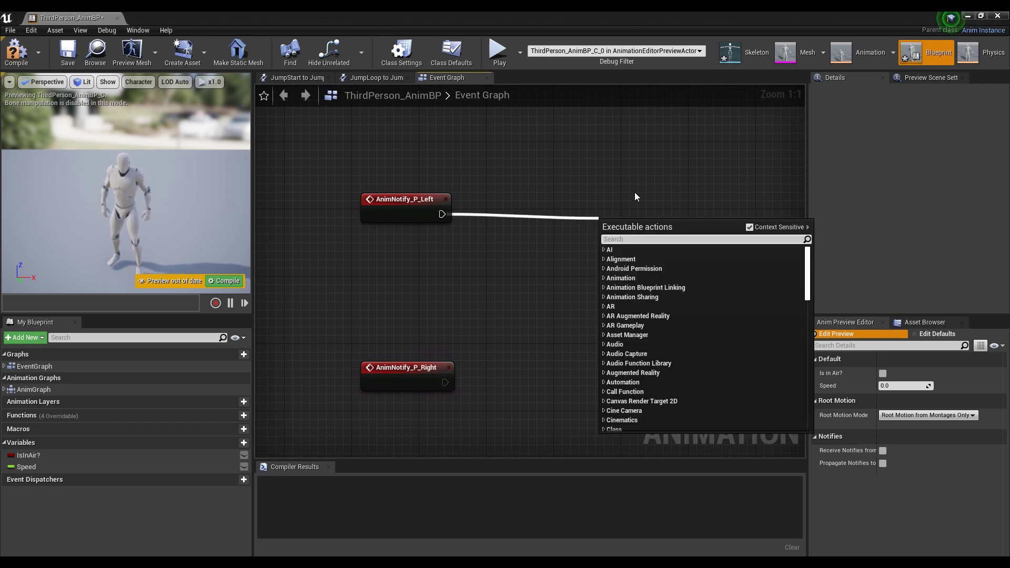
text(spawn)
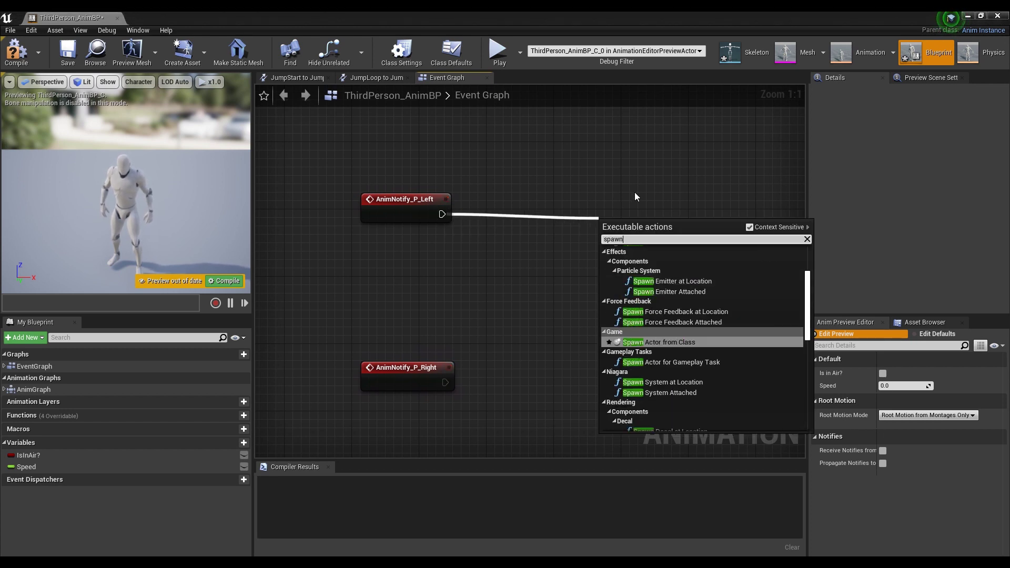
click(695, 282)
drag(698, 246, 767, 207)
right_drag(723, 156, 640, 146)
scroll(640, 147, down, 1)
drag(657, 184, 715, 187)
click(572, 229)
right_drag(534, 244, 535, 218)
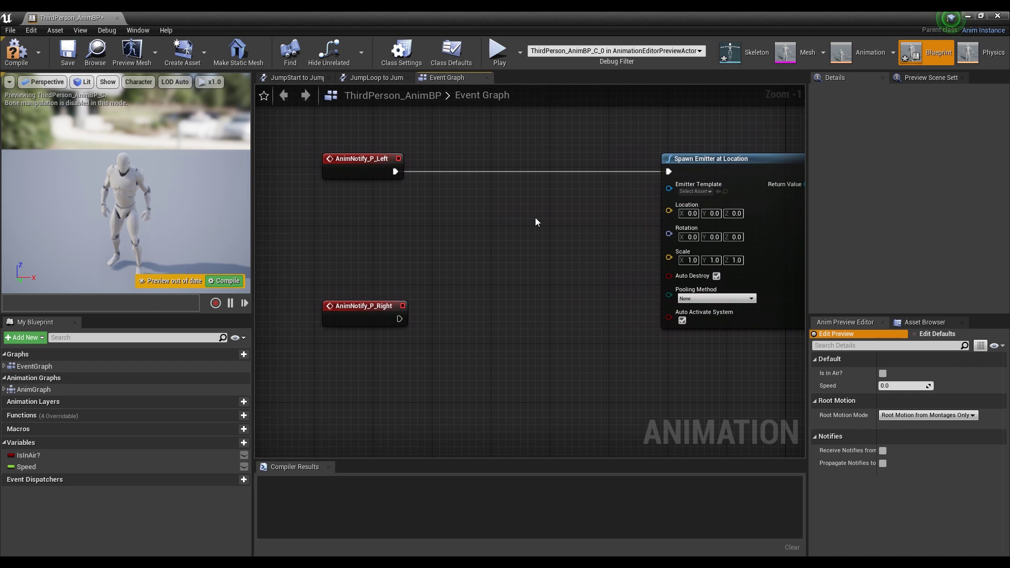
- Add a Get Player Pawn node to the Event Graph
right_click(333, 222)
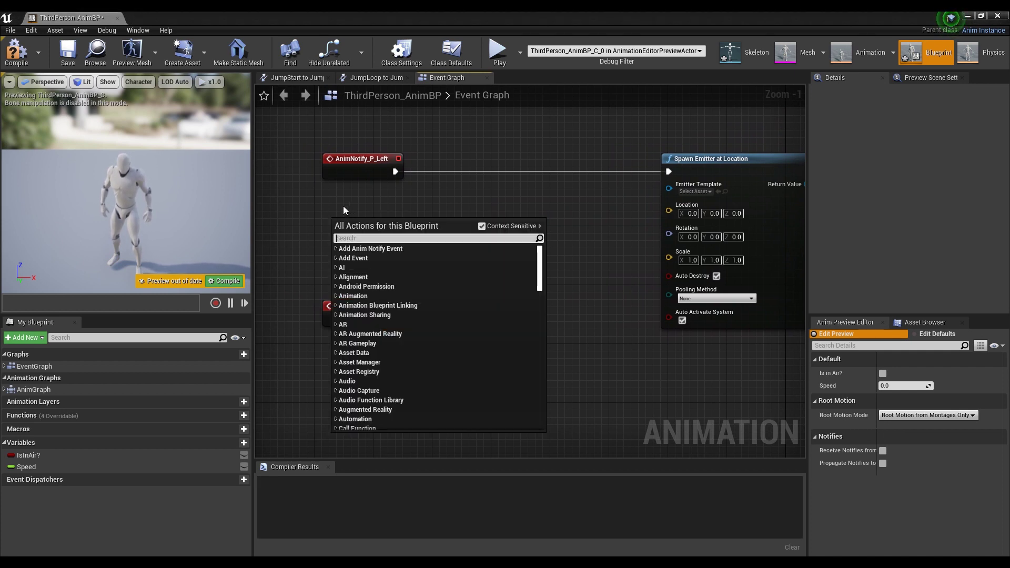
text(g)
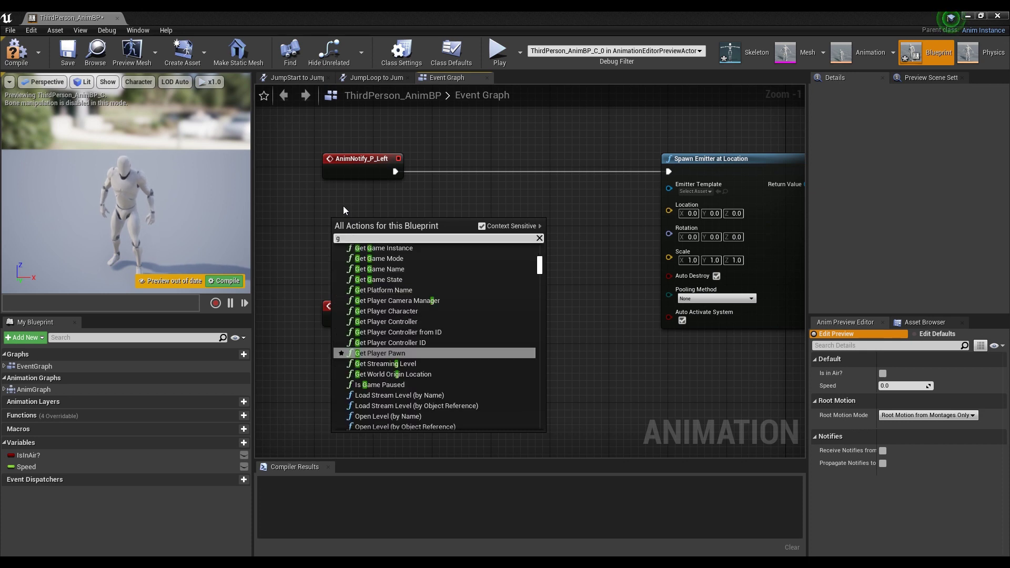
text(et pla)
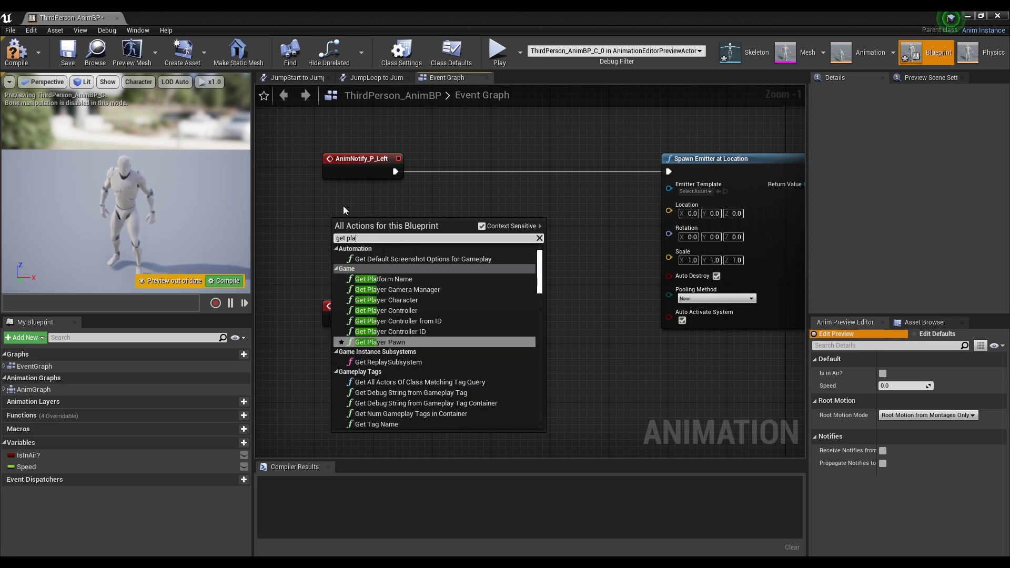
click(406, 342)
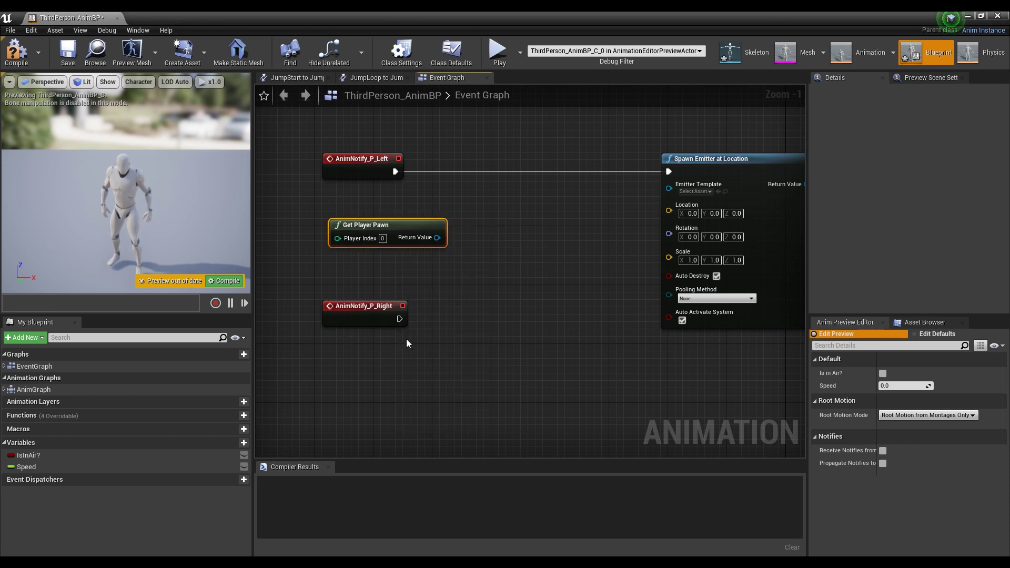
drag(372, 220, 365, 220)
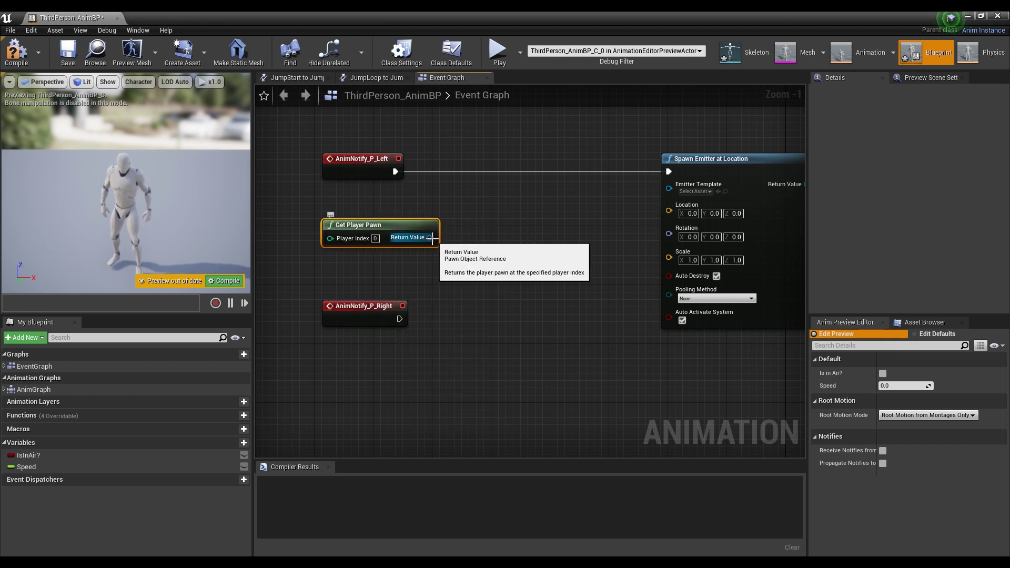
- Feed Get Player Pawn's Return Value into a new GetActorLocation node
drag(430, 237, 474, 236)
text(get)
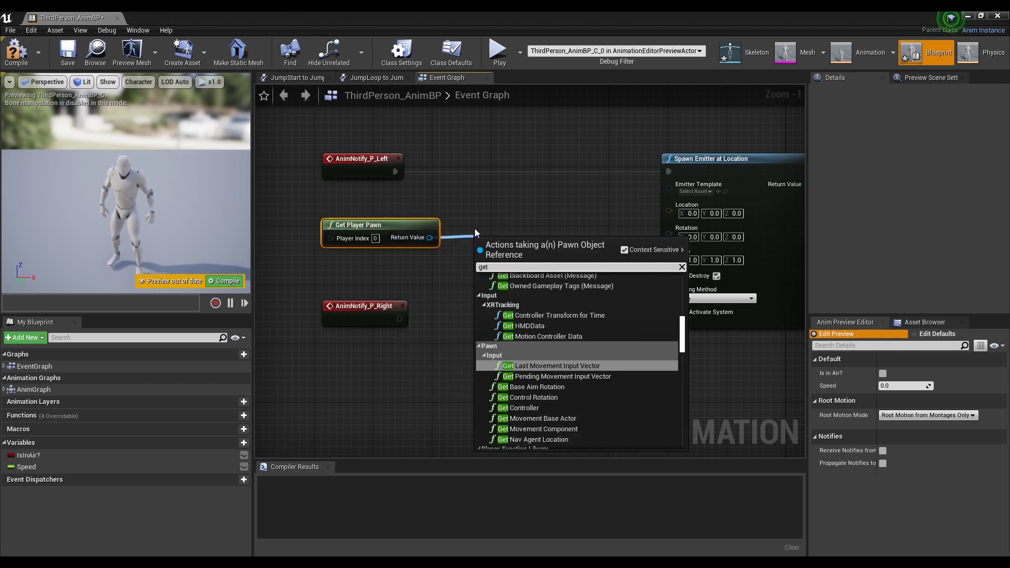
text( actor l)
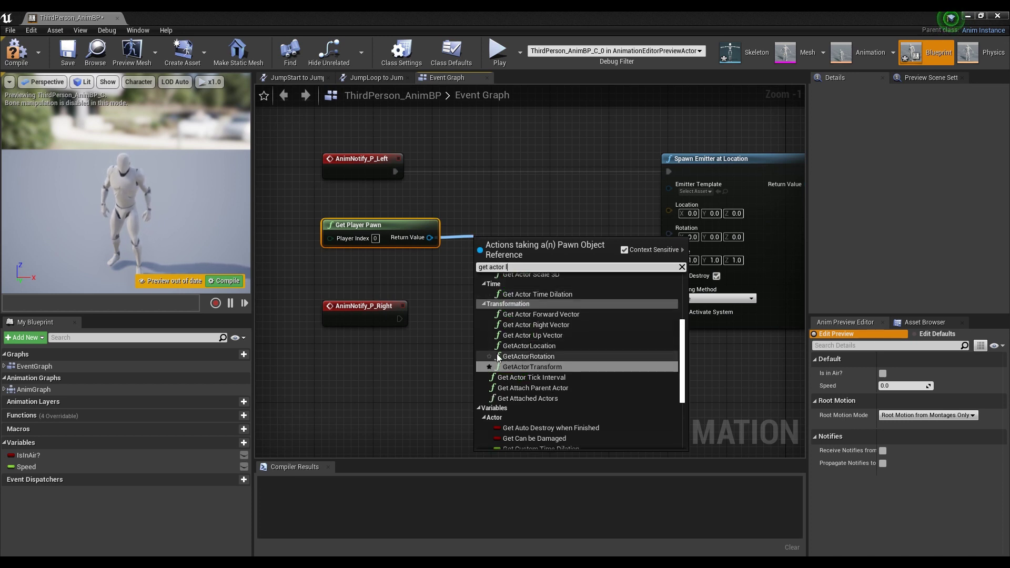
click(518, 346)
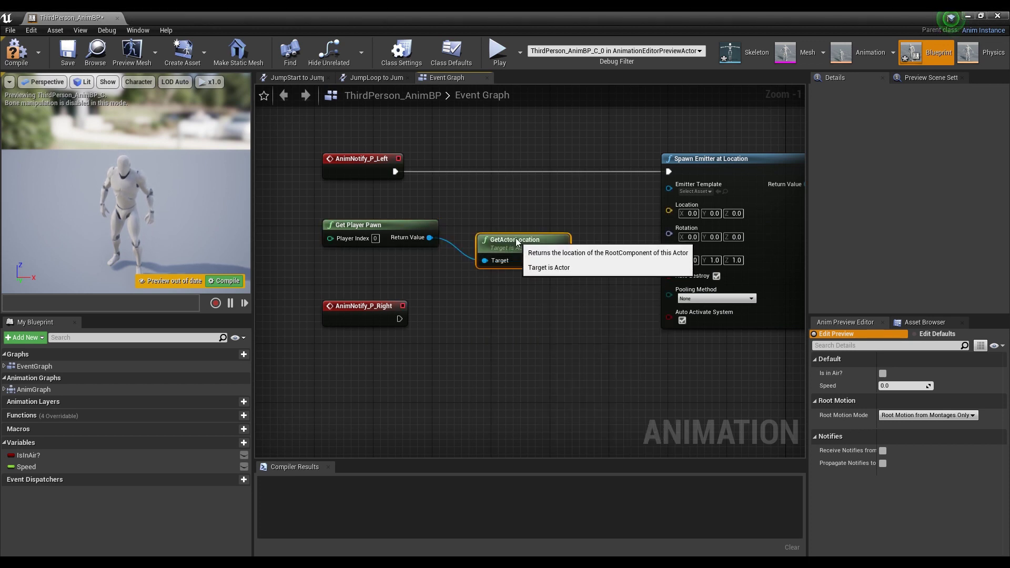
click(512, 291)
- Add a vector + vector node fed by GetActorLocation
right_click(527, 266)
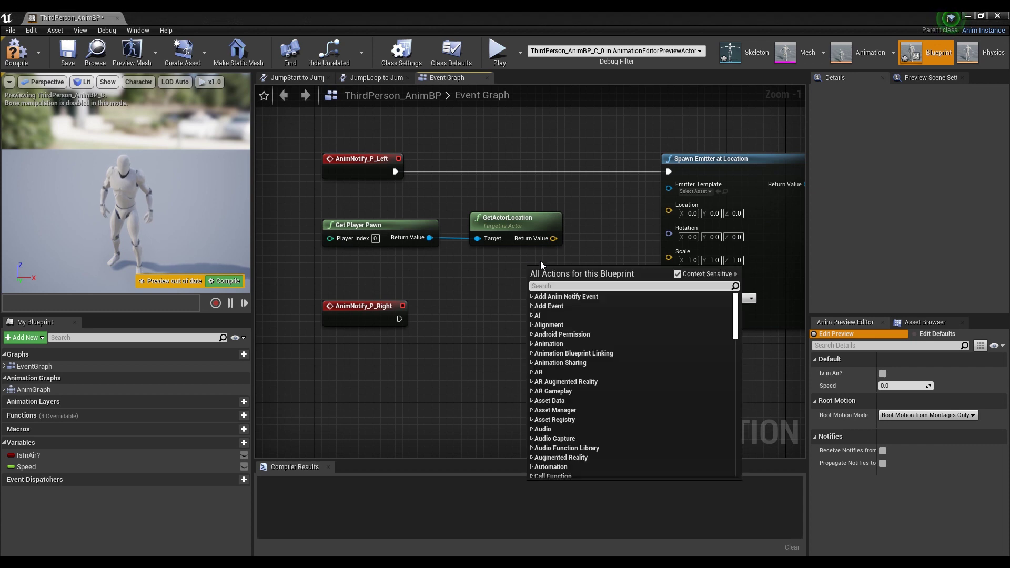
text(vect)
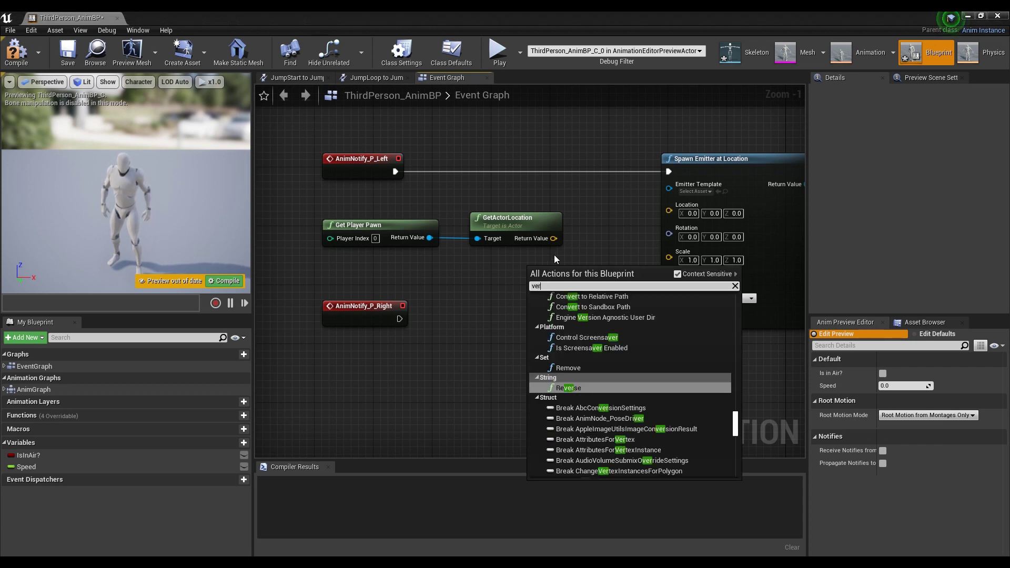
text(or +)
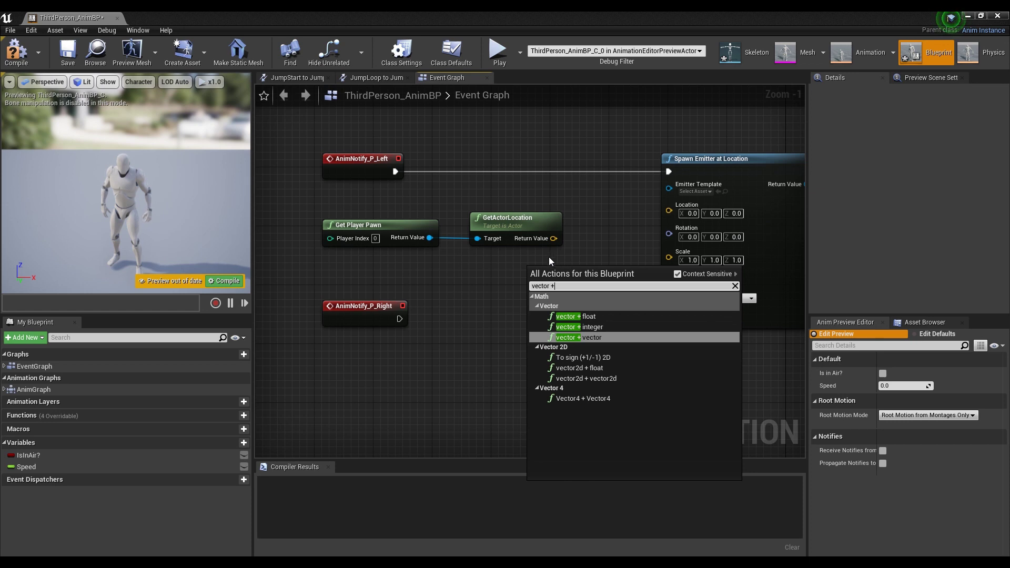
click(597, 337)
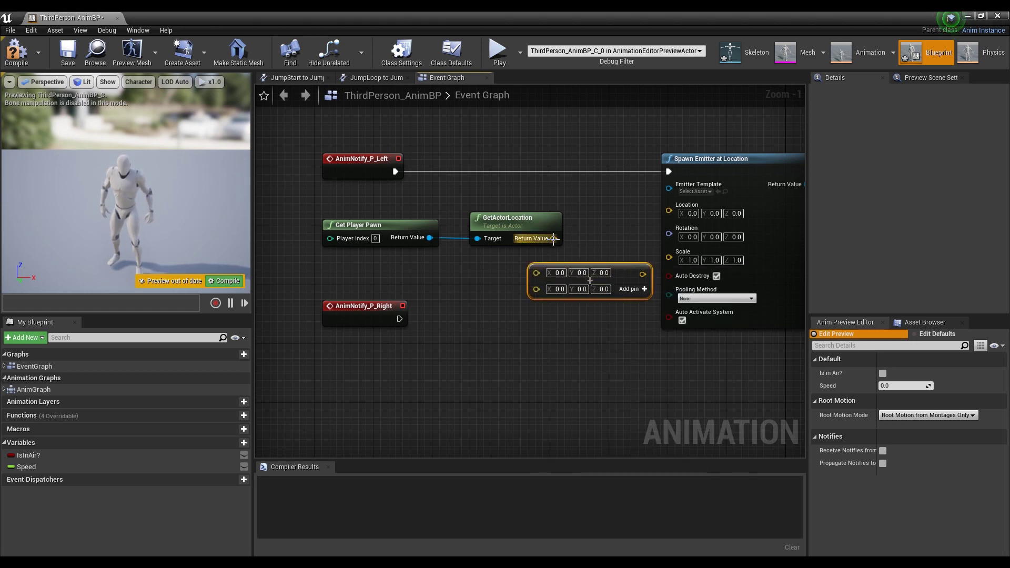
drag(553, 239, 537, 276)
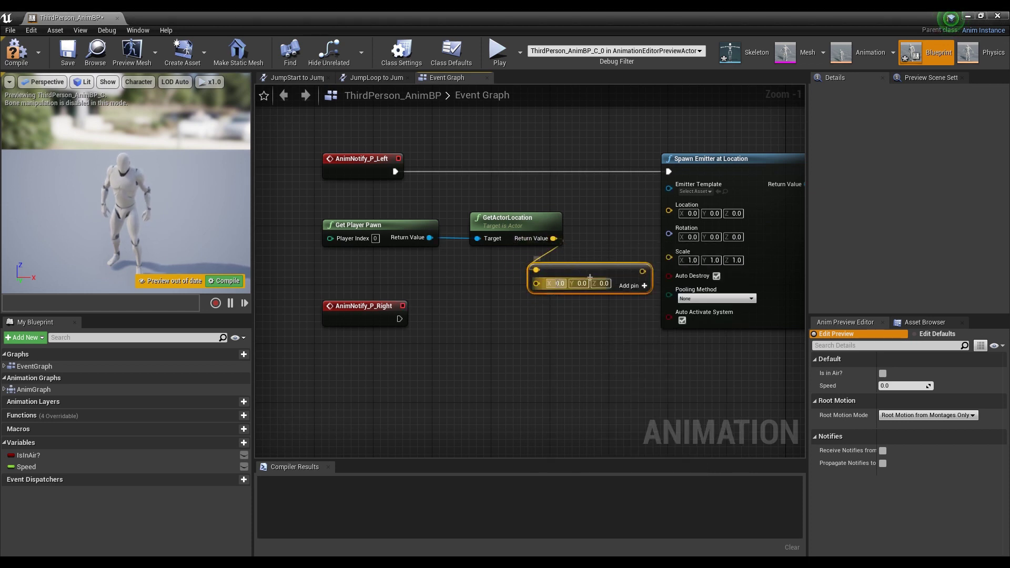
- Set the added offset to X -15, Z -90 and wire the sum into Spawn Emitter's Location
click(567, 284)
text(-15)
key(Return)
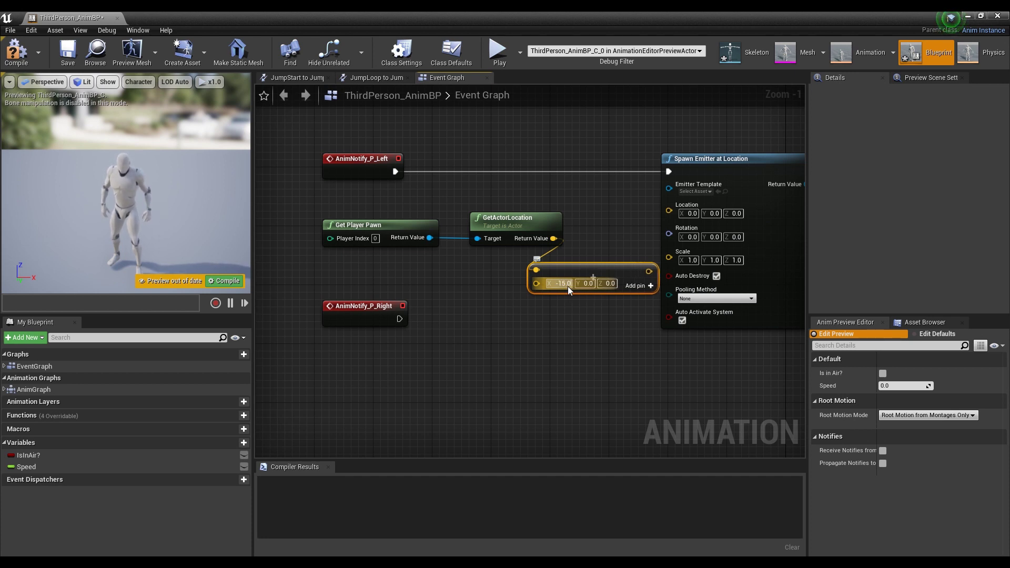
click(609, 284)
text(-15)
drag(599, 271, 673, 206)
scroll(619, 213, down, 1)
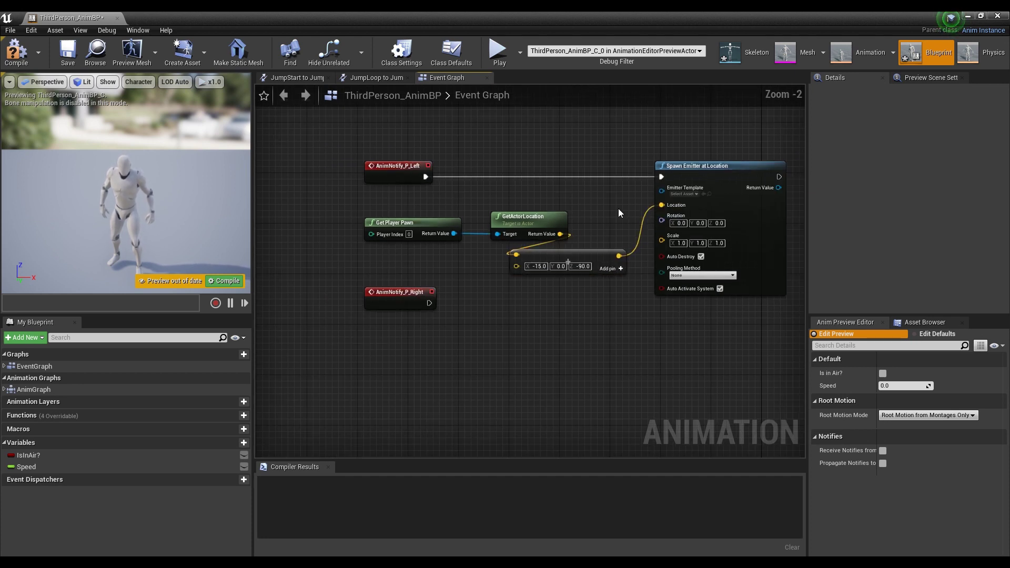
- Duplicate the four location and spawn nodes and trigger the copy from AnimNotify_P_Right
right_drag(618, 210, 583, 206)
drag(377, 189, 665, 252)
key(ctrl+c)
key(ctrl+v)
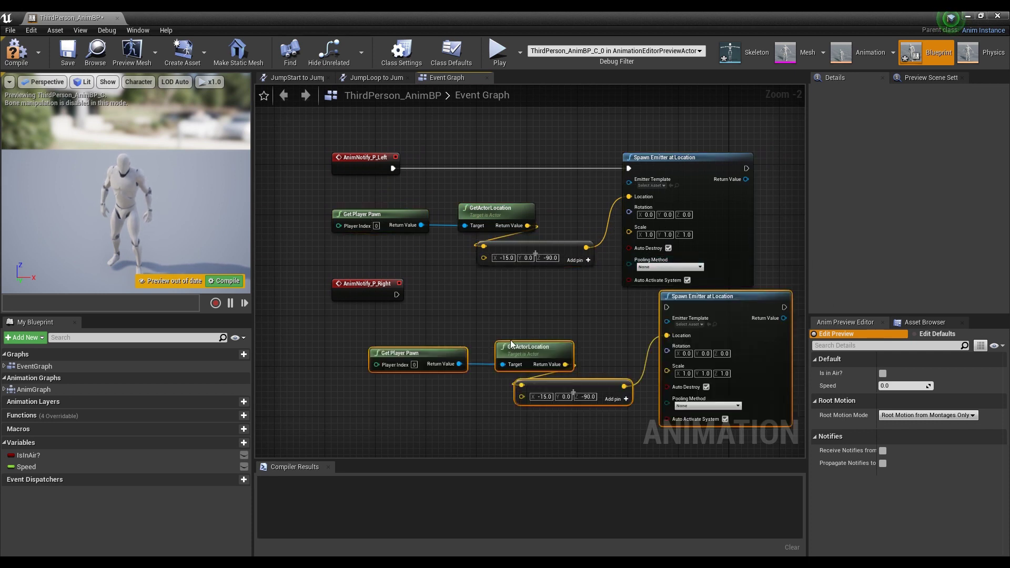
drag(693, 310, 661, 316)
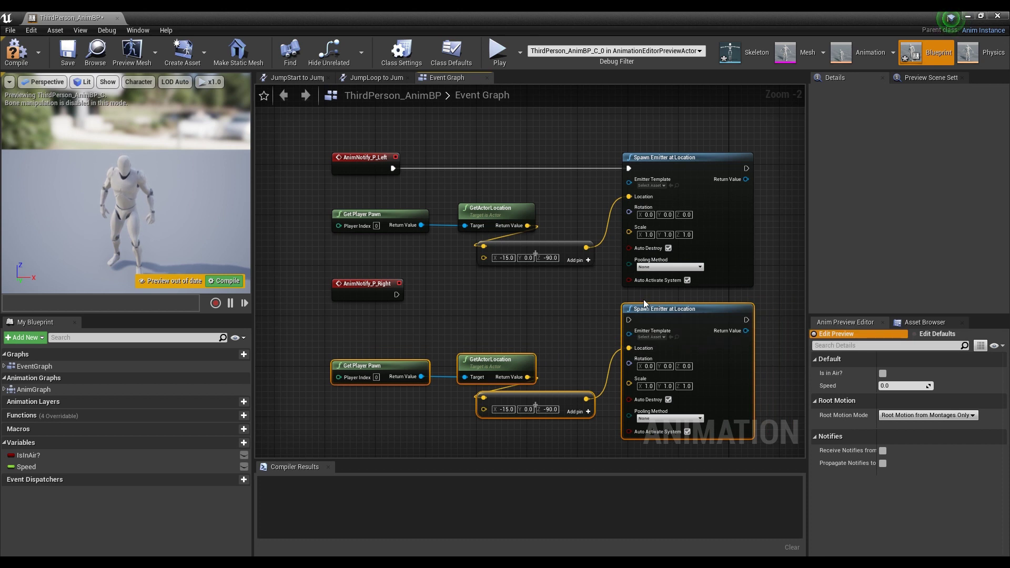
drag(380, 284, 630, 321)
right_drag(631, 322, 582, 253)
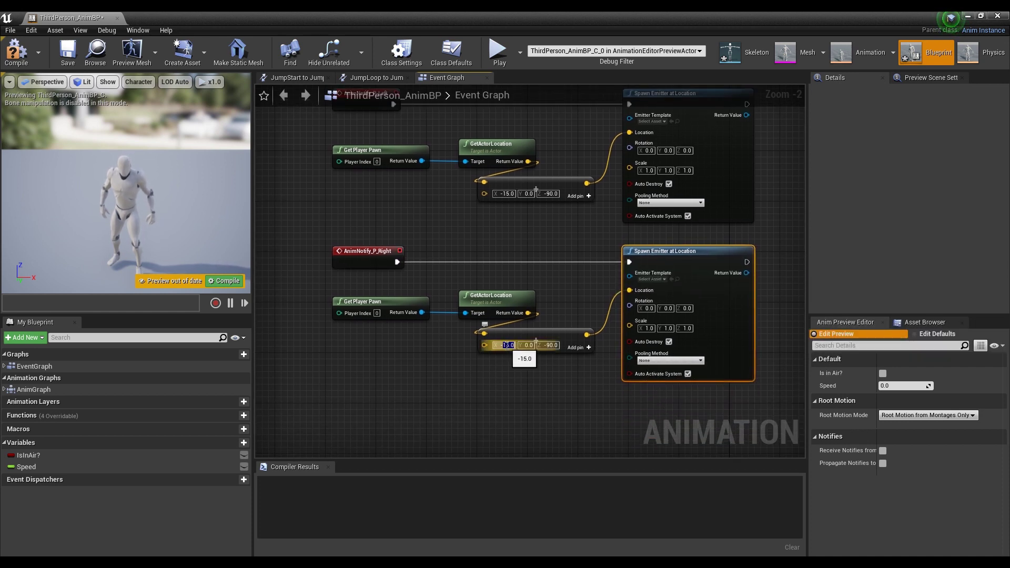
- Set the right-foot X offset to 15 and compile ThirdPerson_AnimBP
text(15)
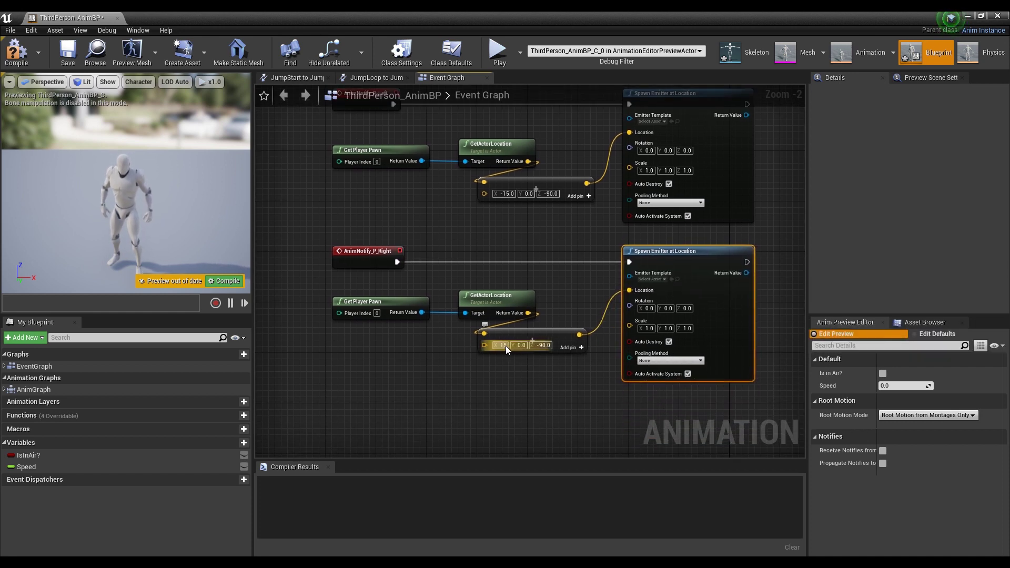
key(Return)
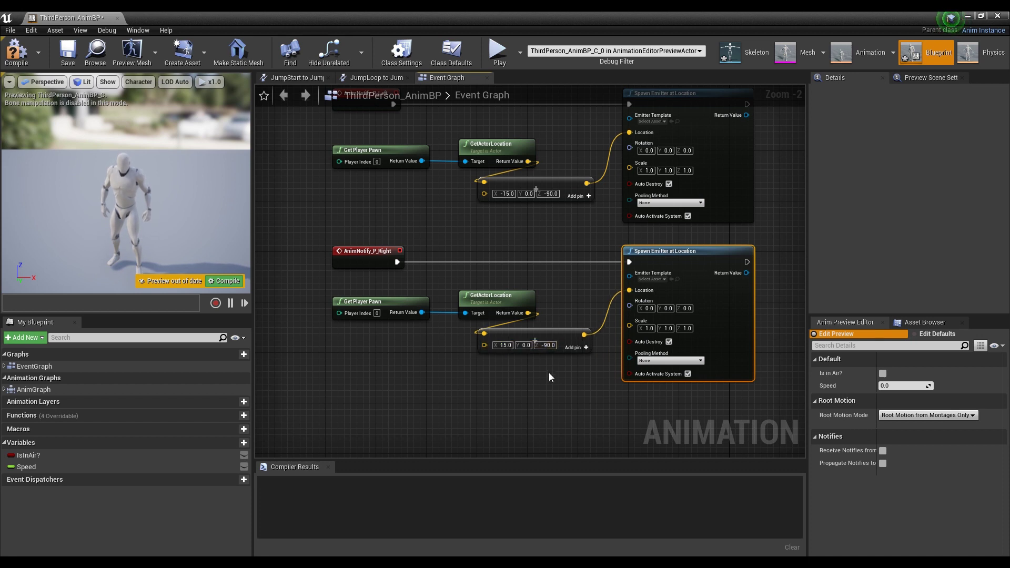
click(549, 372)
click(20, 51)
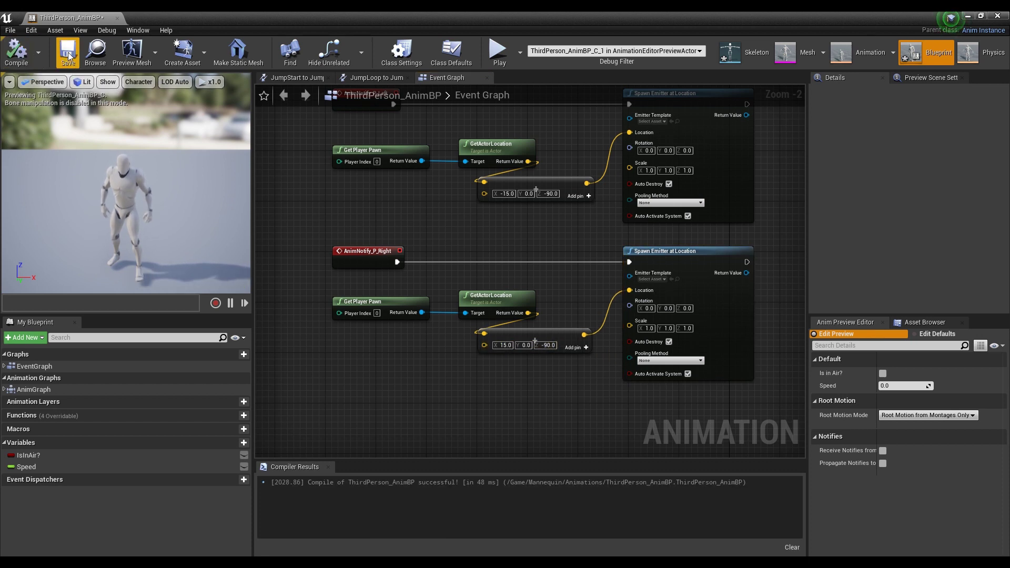
- Set the Emitter Template of both left- and right-foot Spawn Emitter nodes to P_Water_Splash
right_drag(526, 221, 499, 251)
click(626, 152)
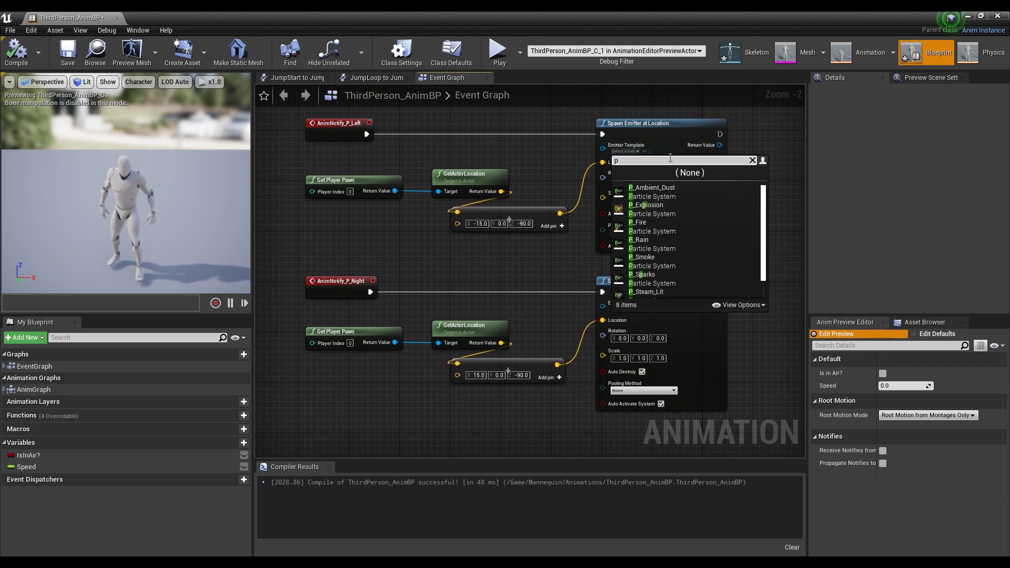
text(water)
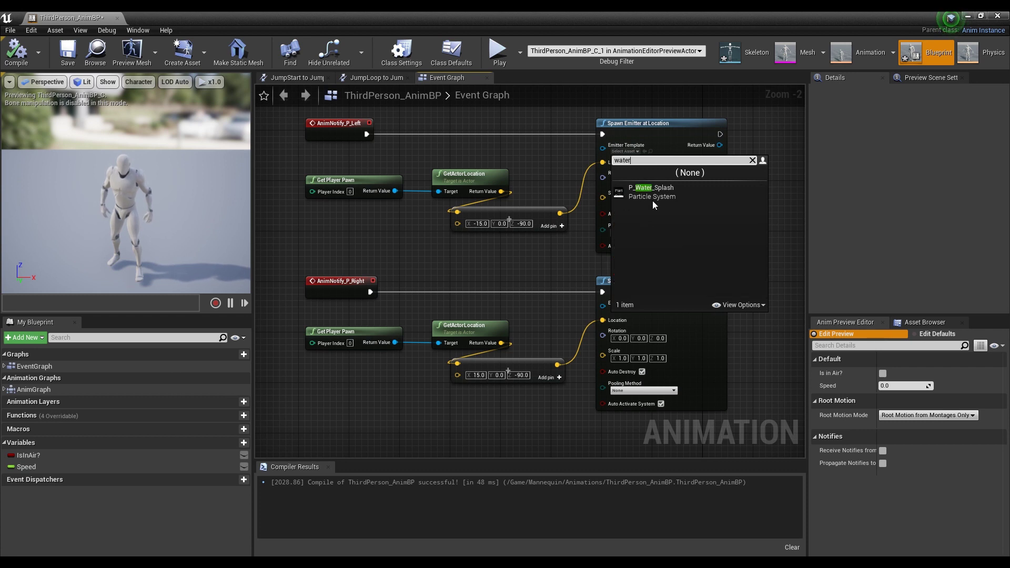
click(660, 197)
click(625, 309)
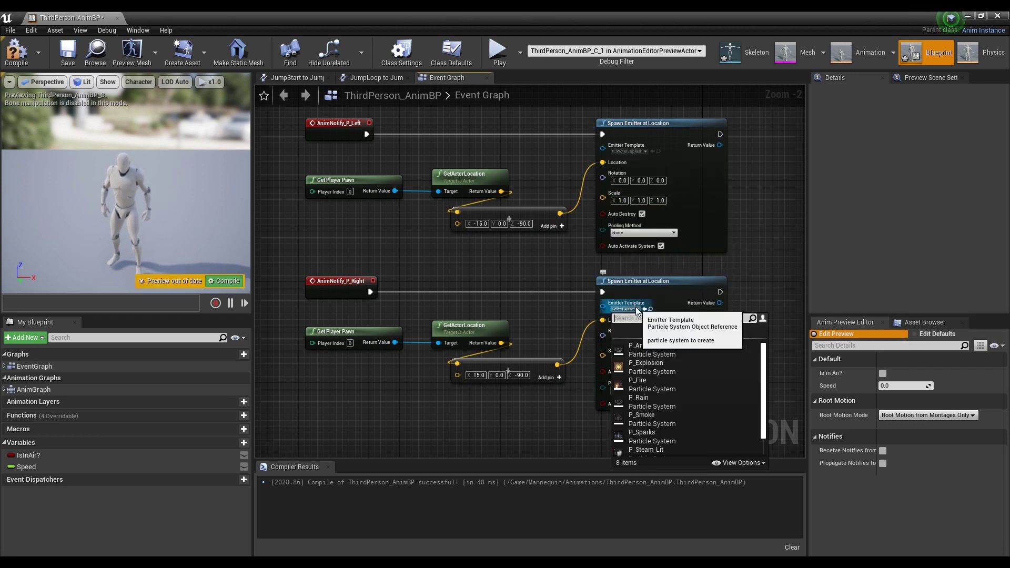
text(p)
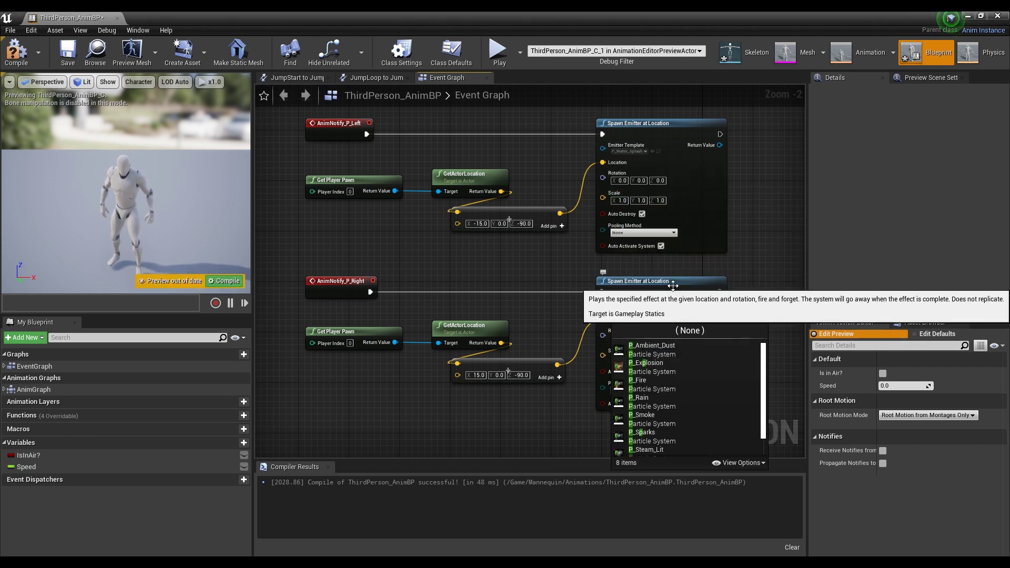
key(BackSpace)
text(water)
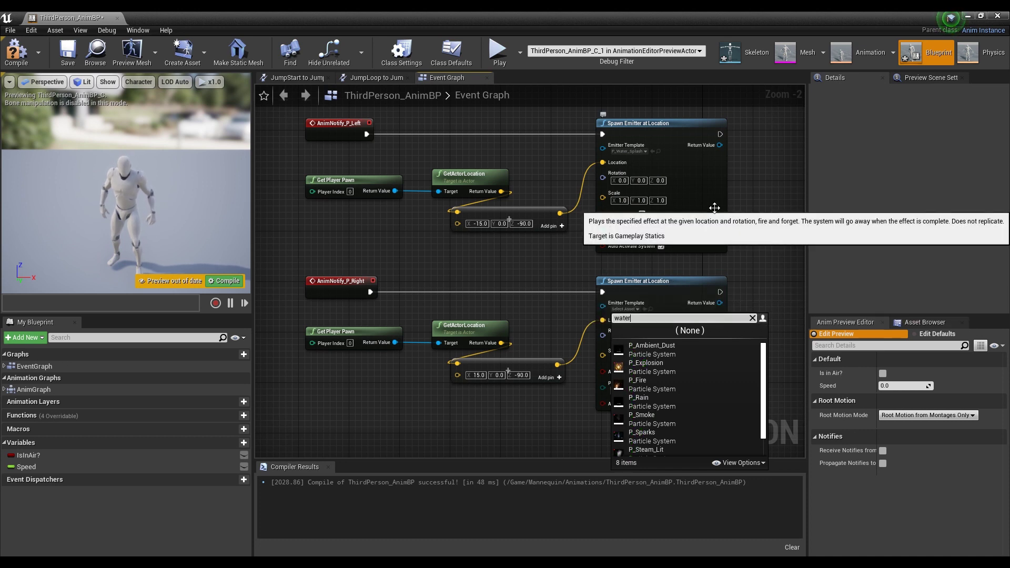
click(679, 350)
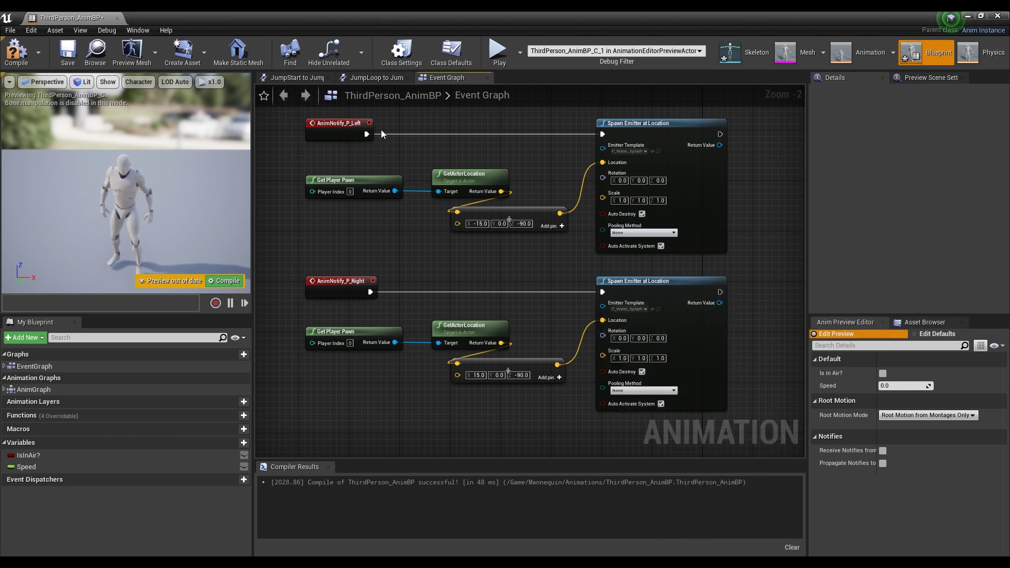
- Compile and save ThirdPerson_AnimBP, then play the level and run the character forward
click(17, 51)
click(68, 51)
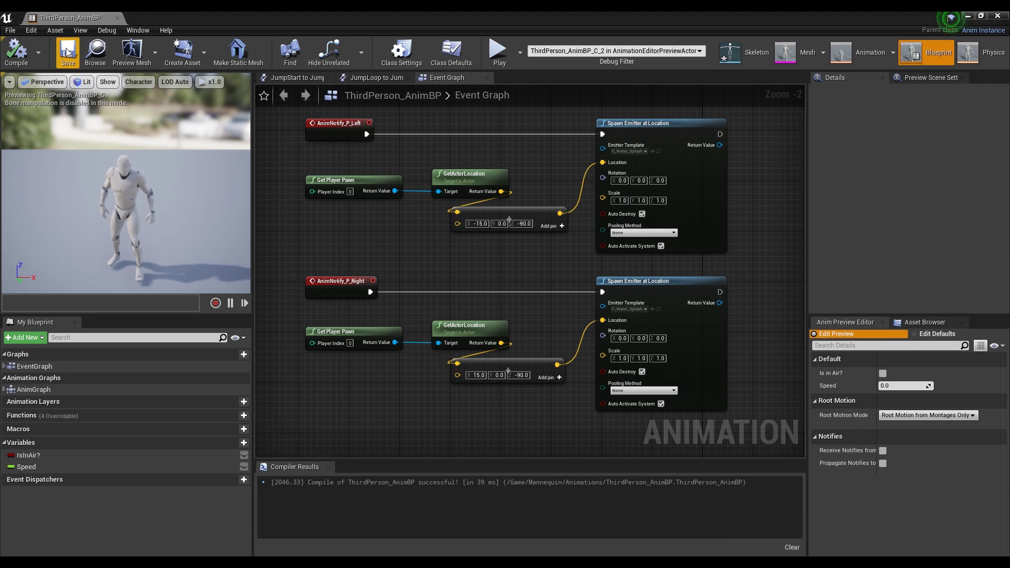
click(998, 17)
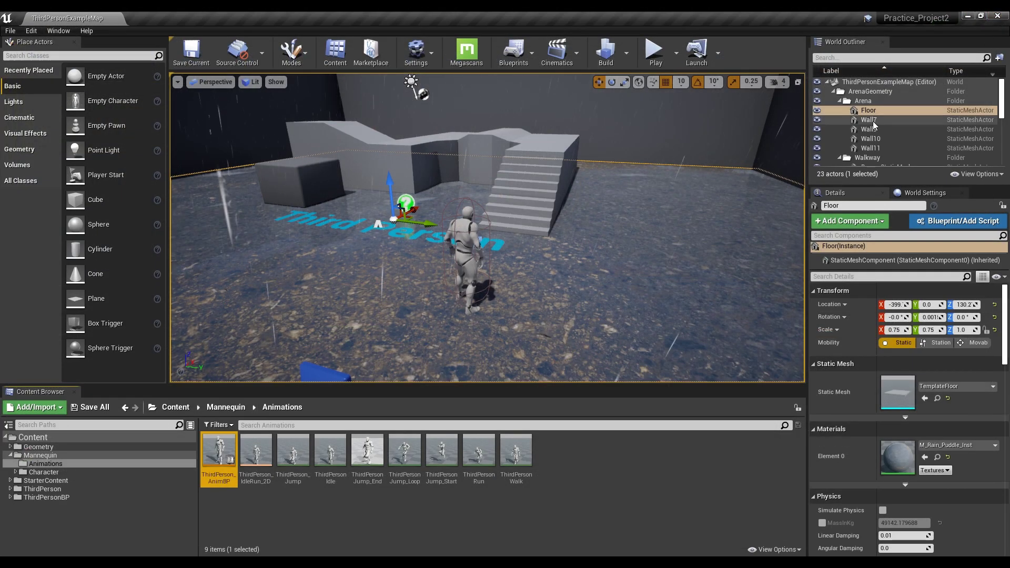
click(656, 53)
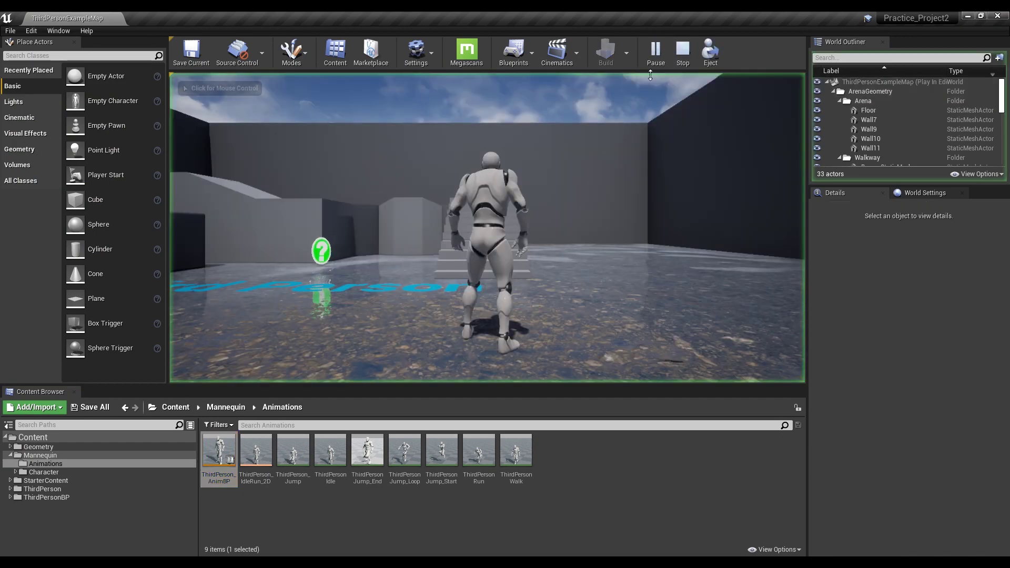
key(w)
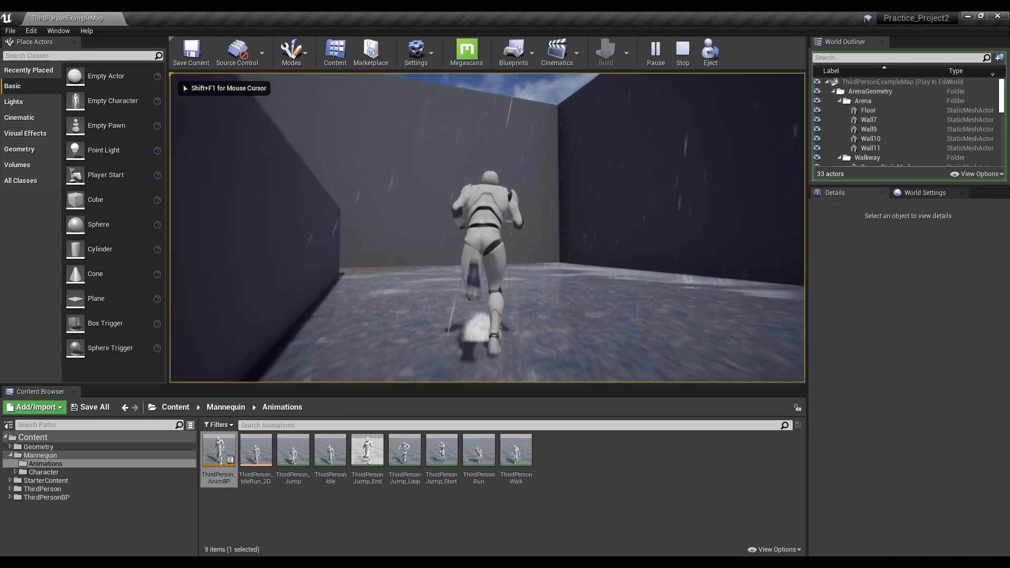